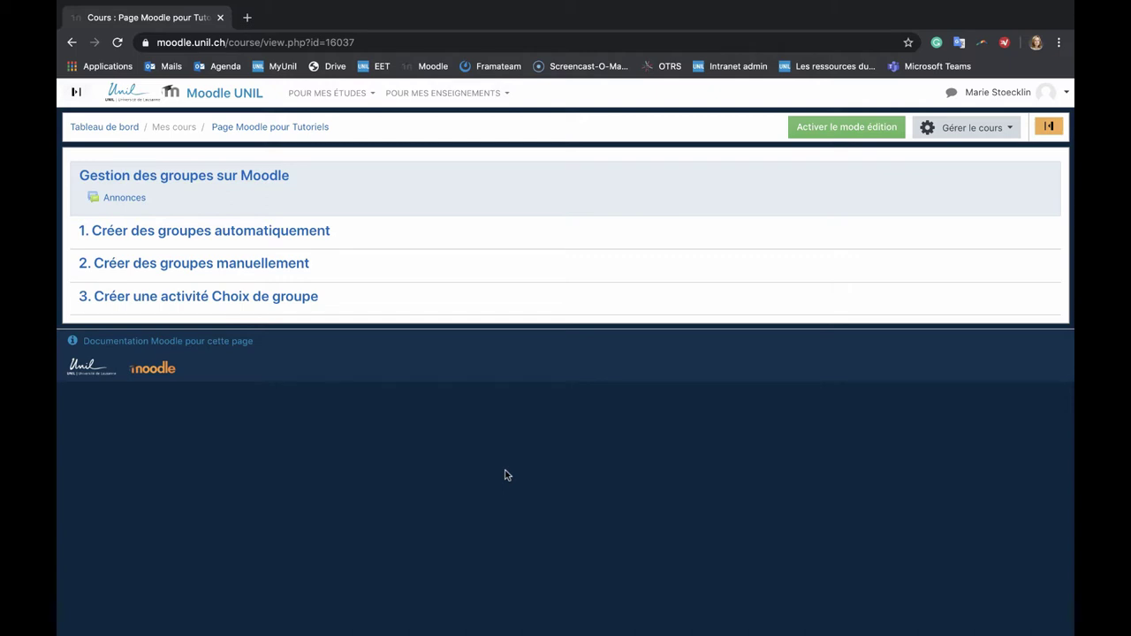
Step: Open the course's group management and start creating groups automatically
click(951, 130)
click(890, 252)
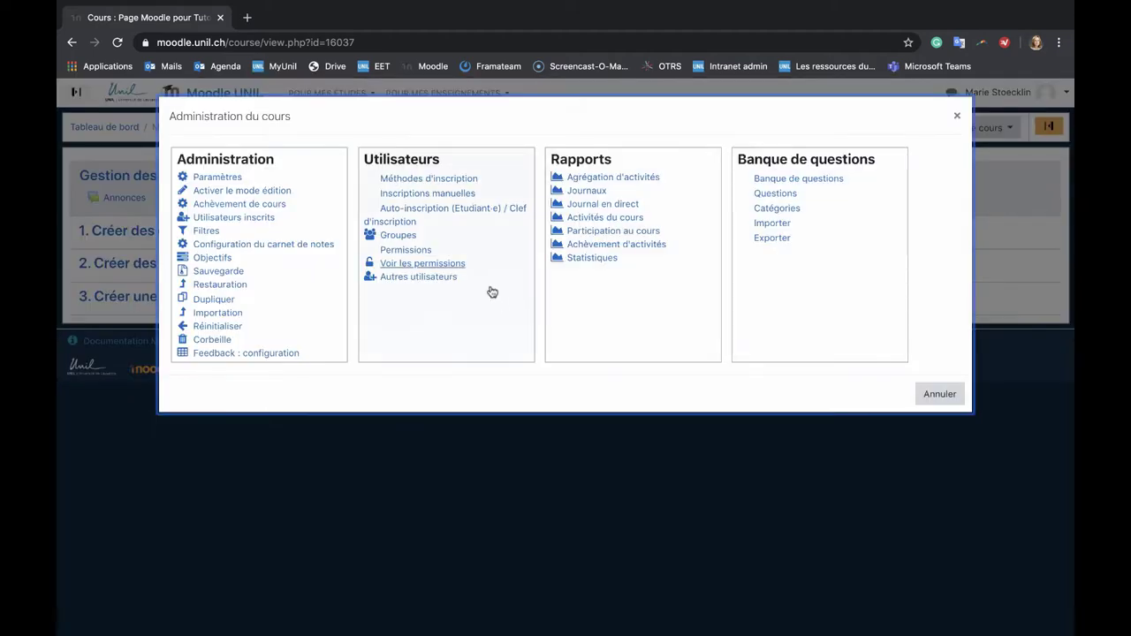
click(397, 235)
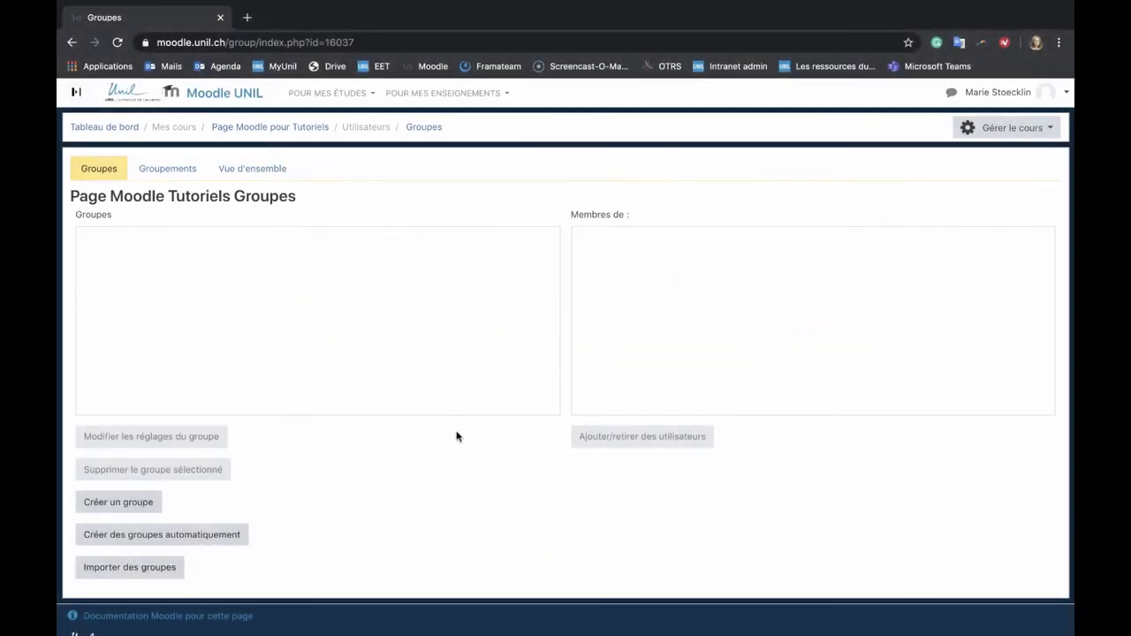
click(221, 535)
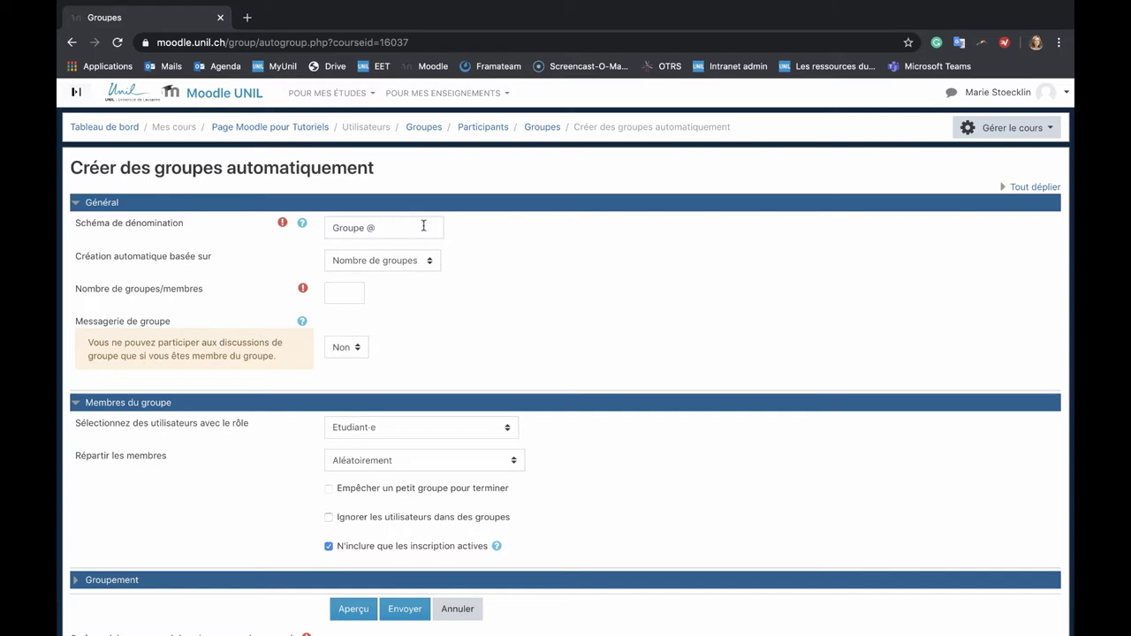
Step: Set the naming scheme for the automatic groups to "Groupe #"
click(372, 227)
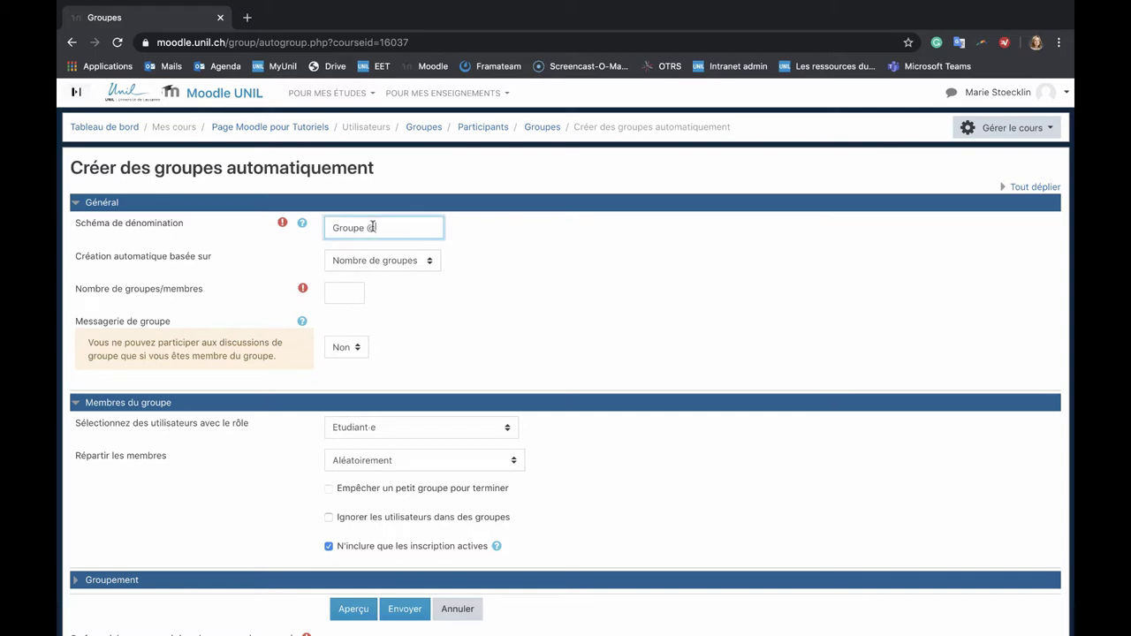
key(BackSpace)
text(*)
text(#)
click(500, 228)
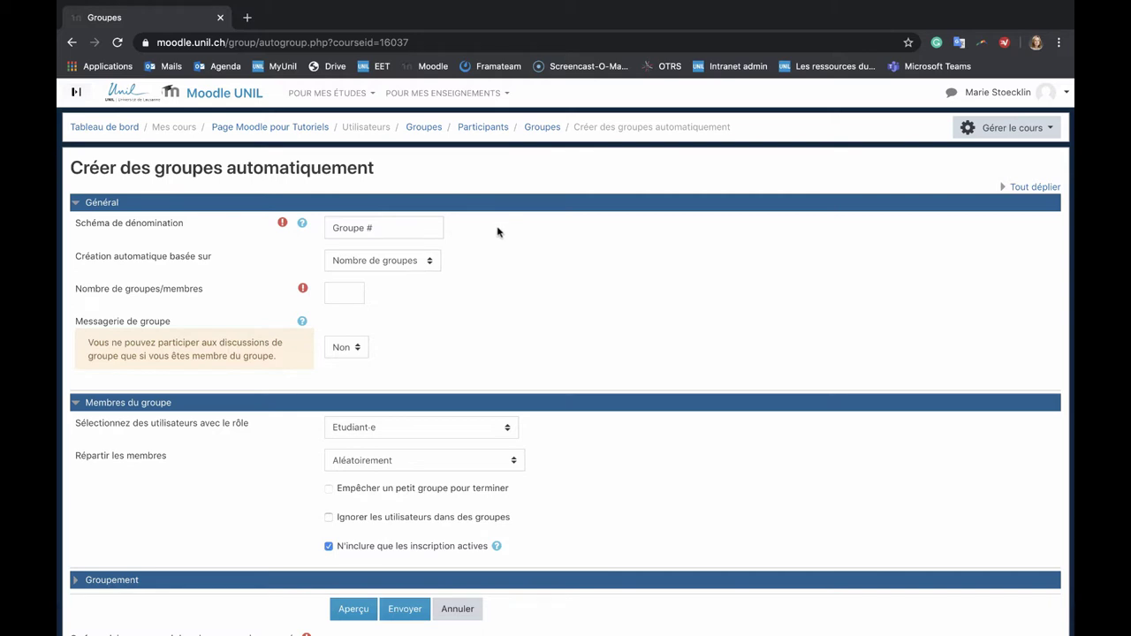
Step: Base the automatic creation on members per group (Membres par groupe), with 5 members in each
click(435, 263)
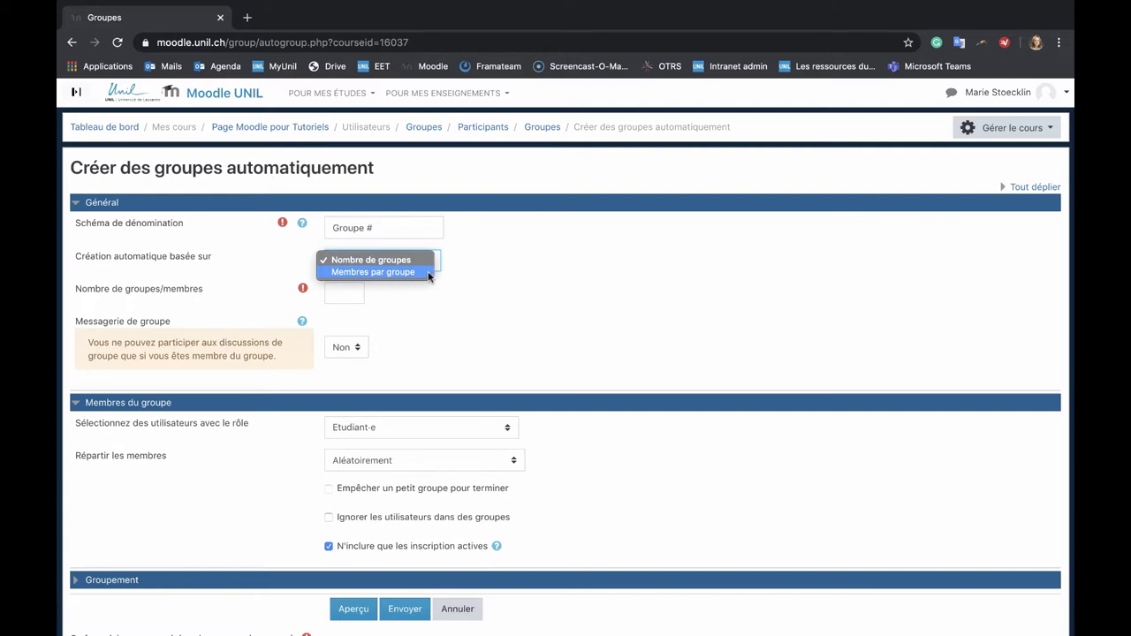
click(430, 272)
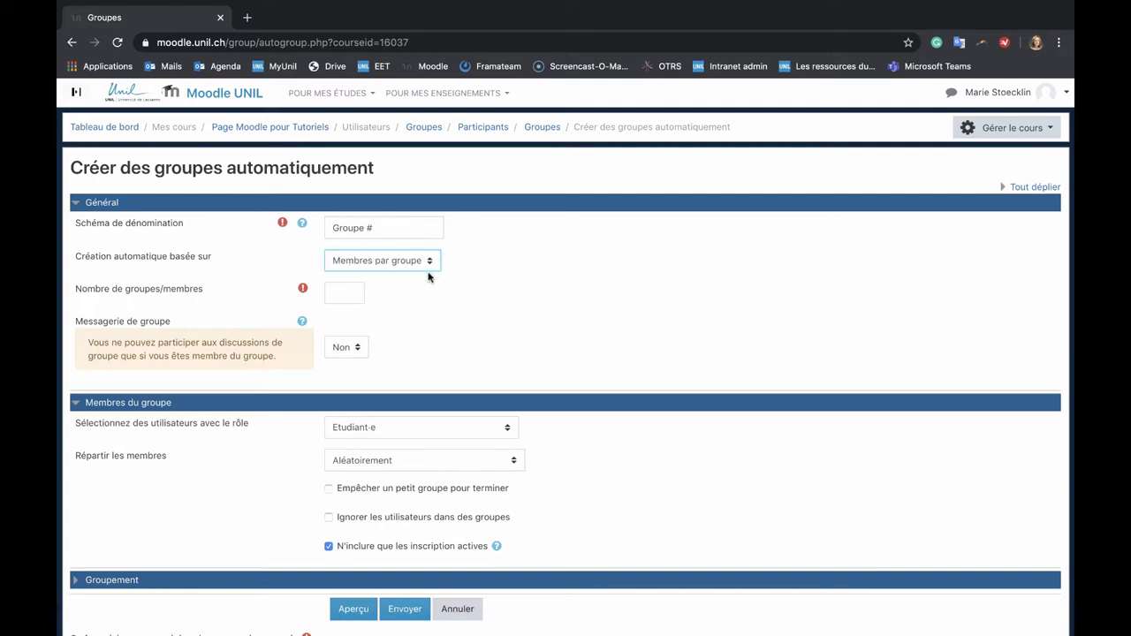
click(359, 292)
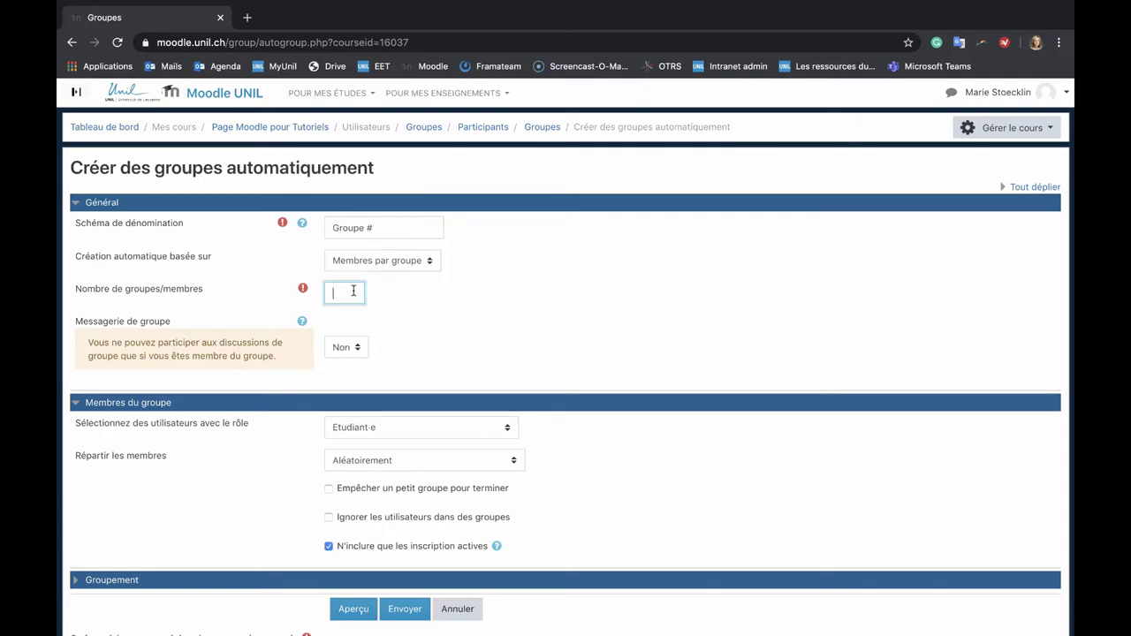
text(5)
click(419, 298)
Step: Enable group messaging (Messagerie de groupe: Oui) for the automatic groups
click(346, 347)
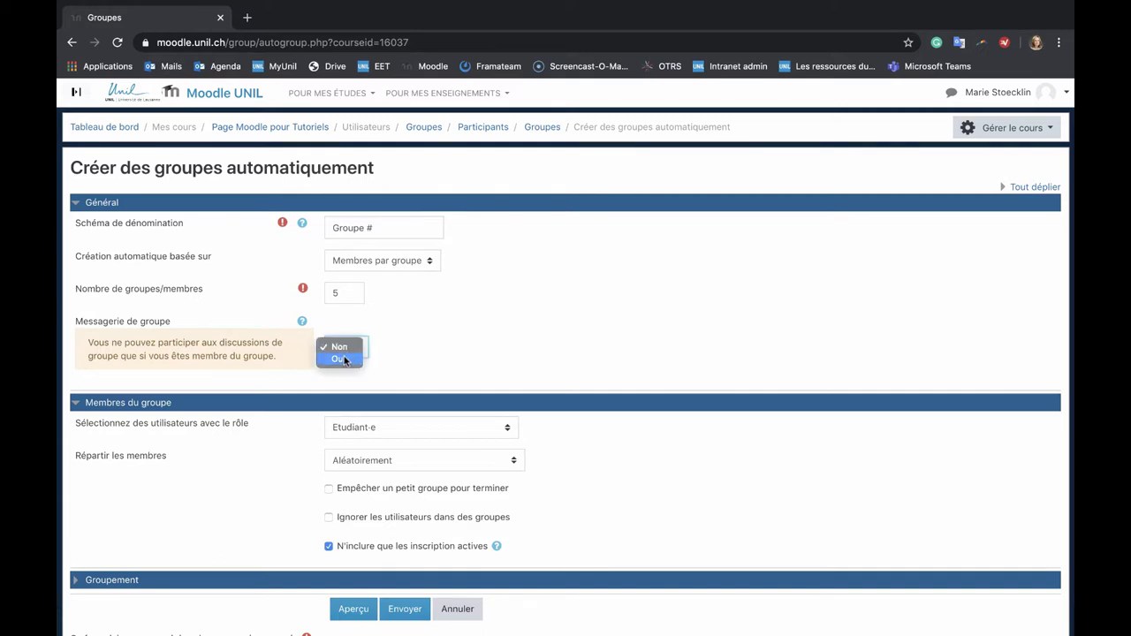
click(345, 357)
click(450, 347)
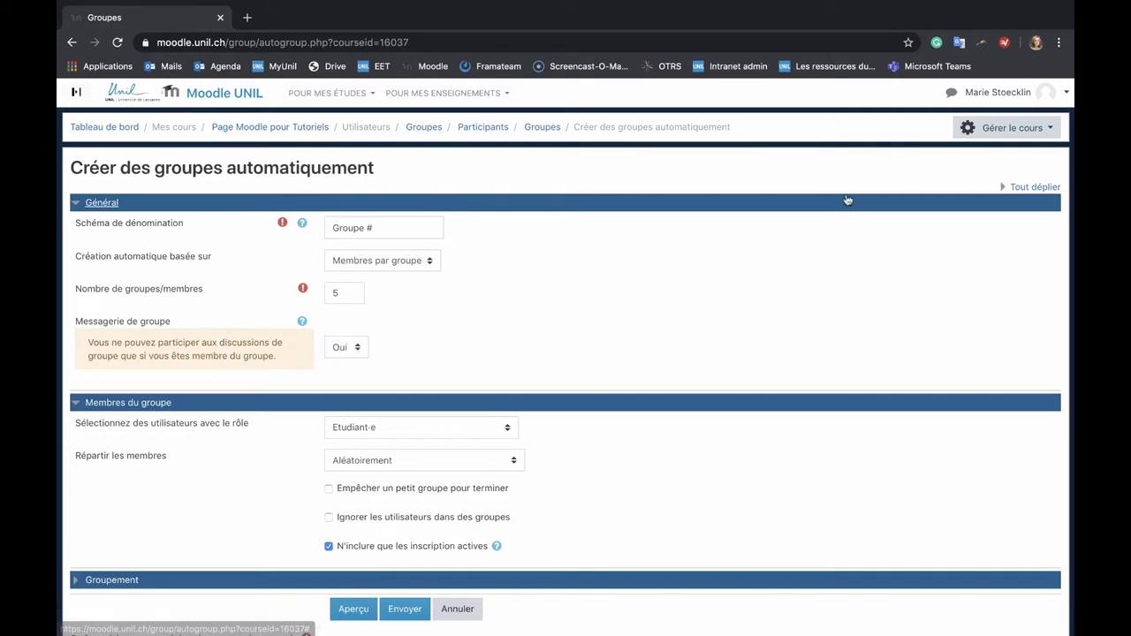
Step: View the existing Groupe 1 conversation in the group messages and close the messaging drawer
click(951, 94)
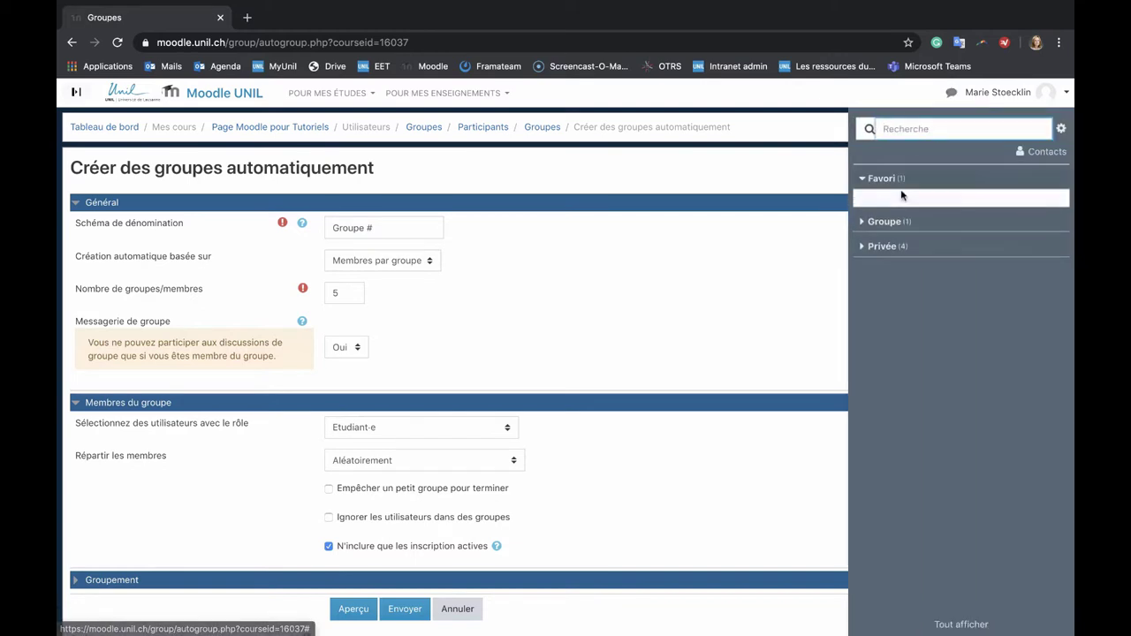
click(869, 239)
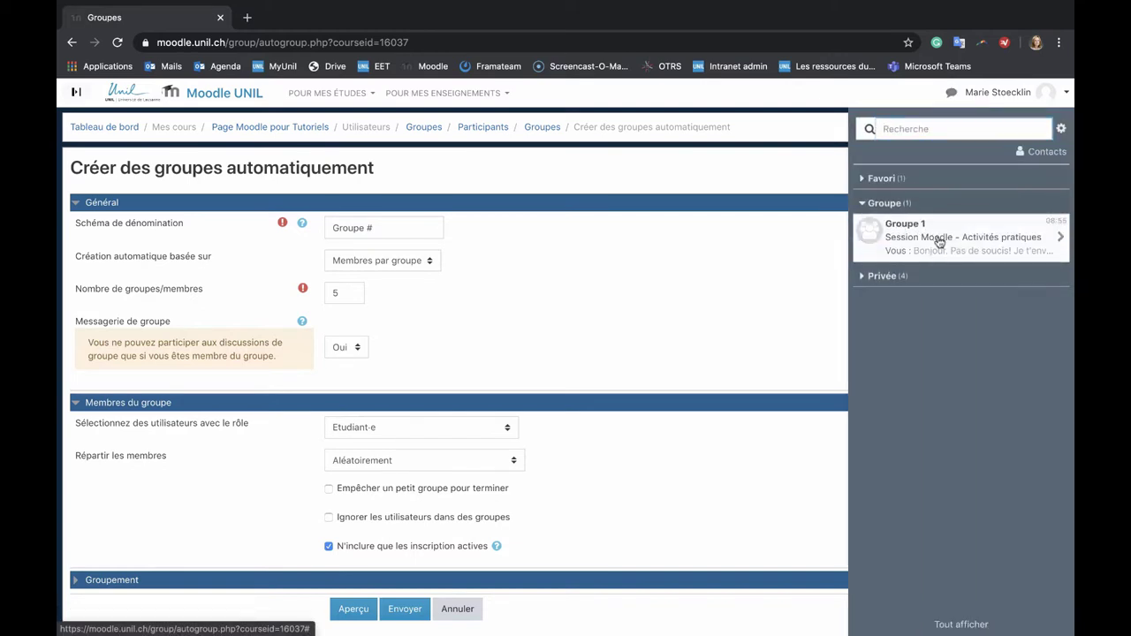
click(941, 250)
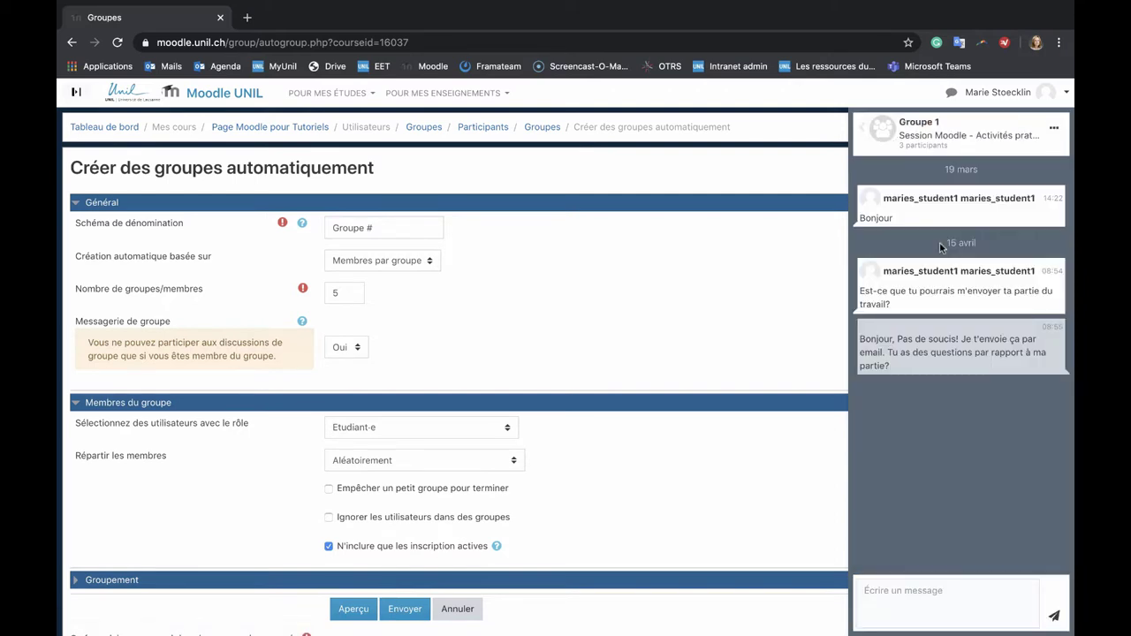
click(951, 93)
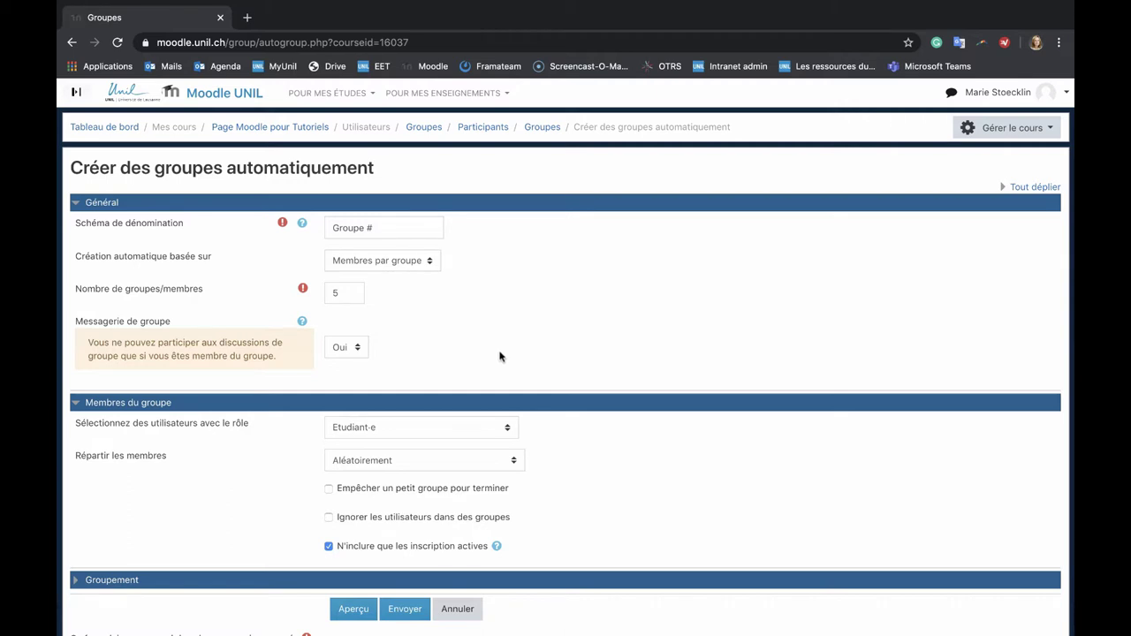
Step: Submit the automatic groups with Etudiant·e members allocated randomly (Aléatoirement) and users already in groups ignored
click(507, 429)
click(509, 430)
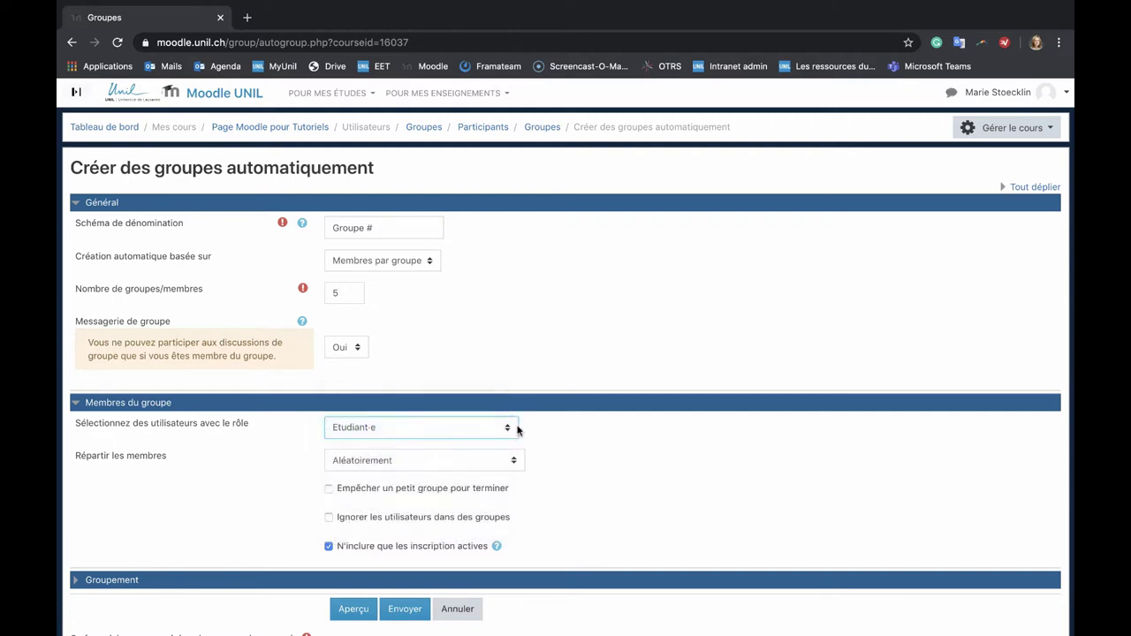
click(515, 463)
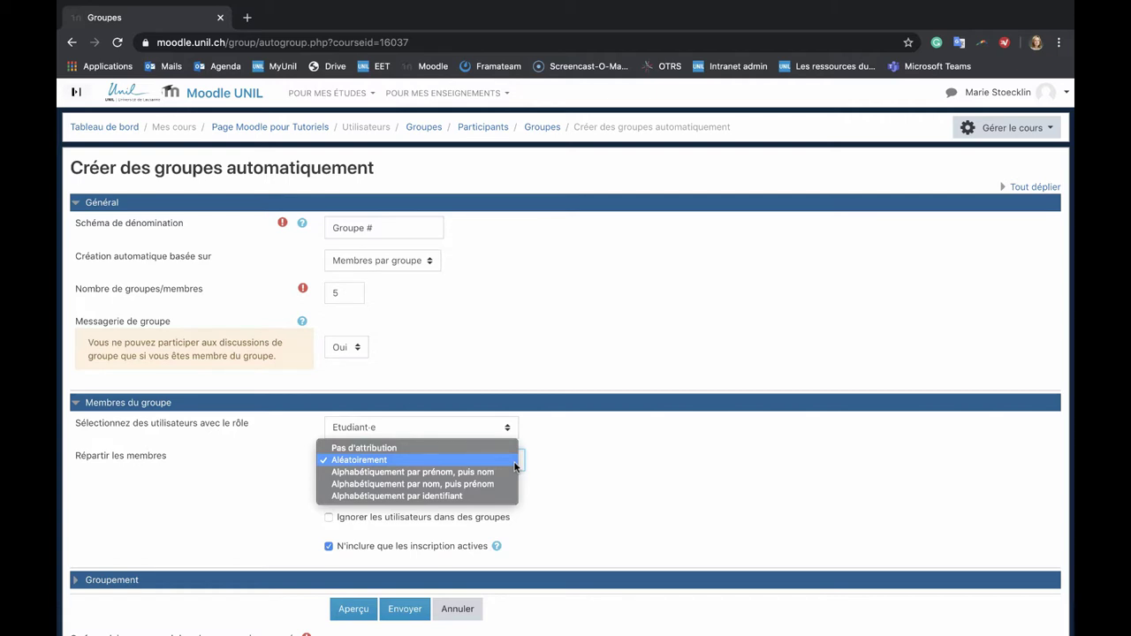
click(548, 462)
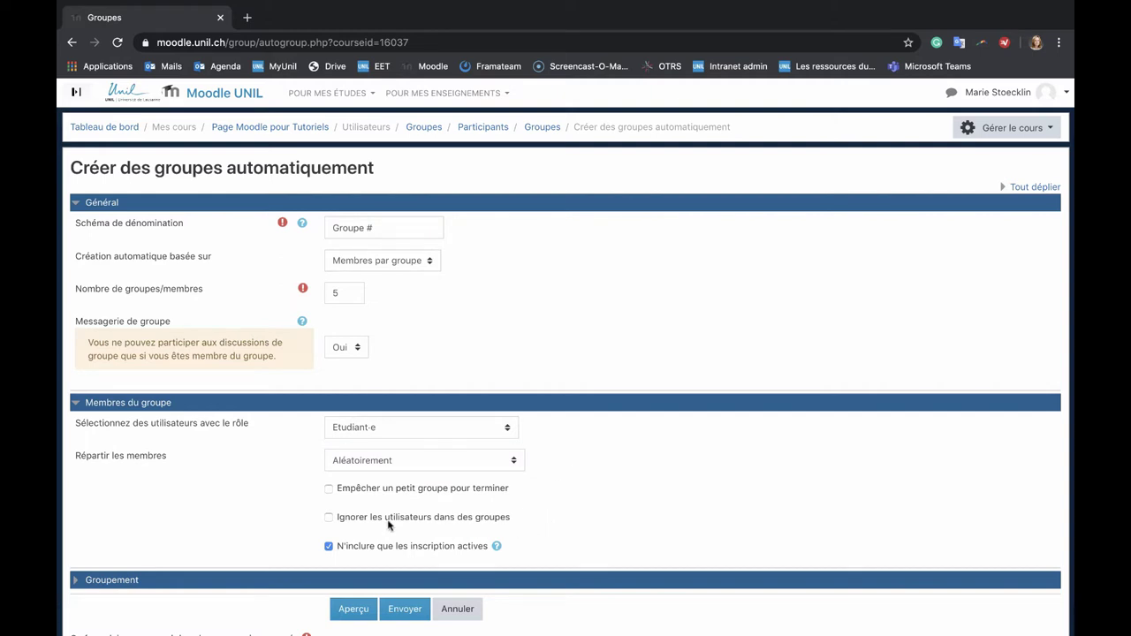
click(329, 518)
click(399, 608)
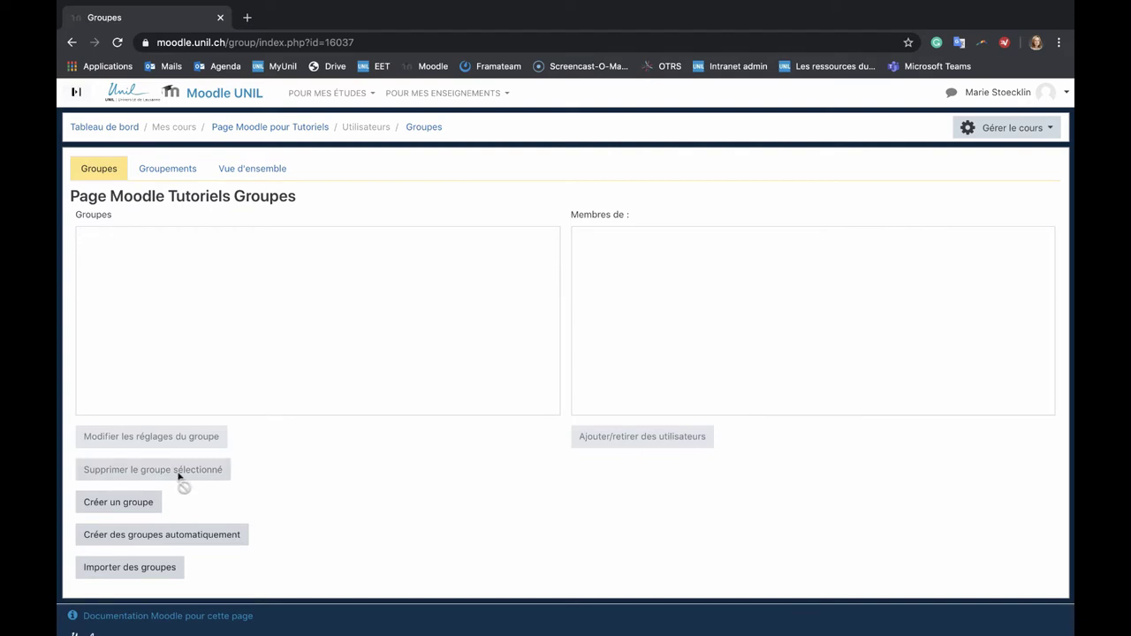
Step: Start a manually created group named "Groupe 1" with group messaging set to Oui
click(148, 503)
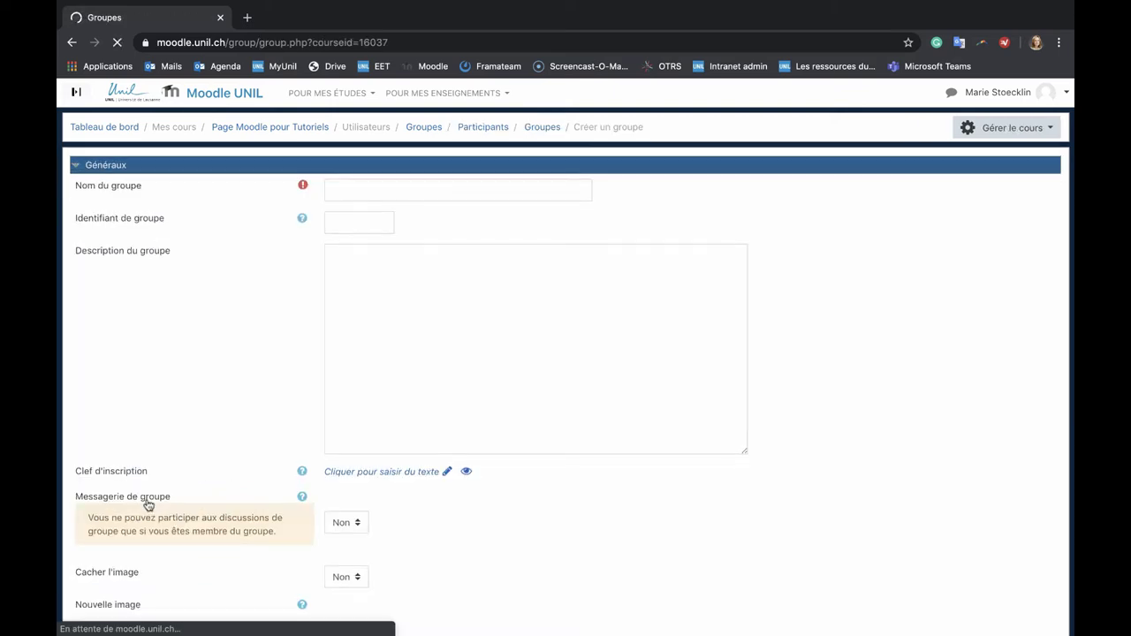
click(371, 197)
text(Groupe 1)
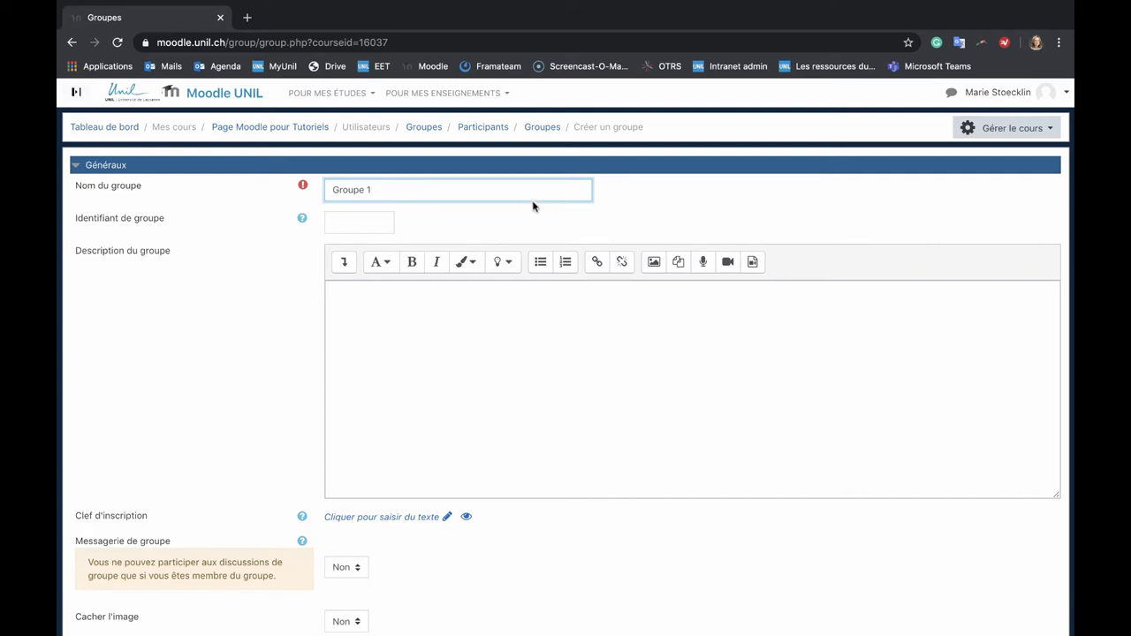
click(532, 227)
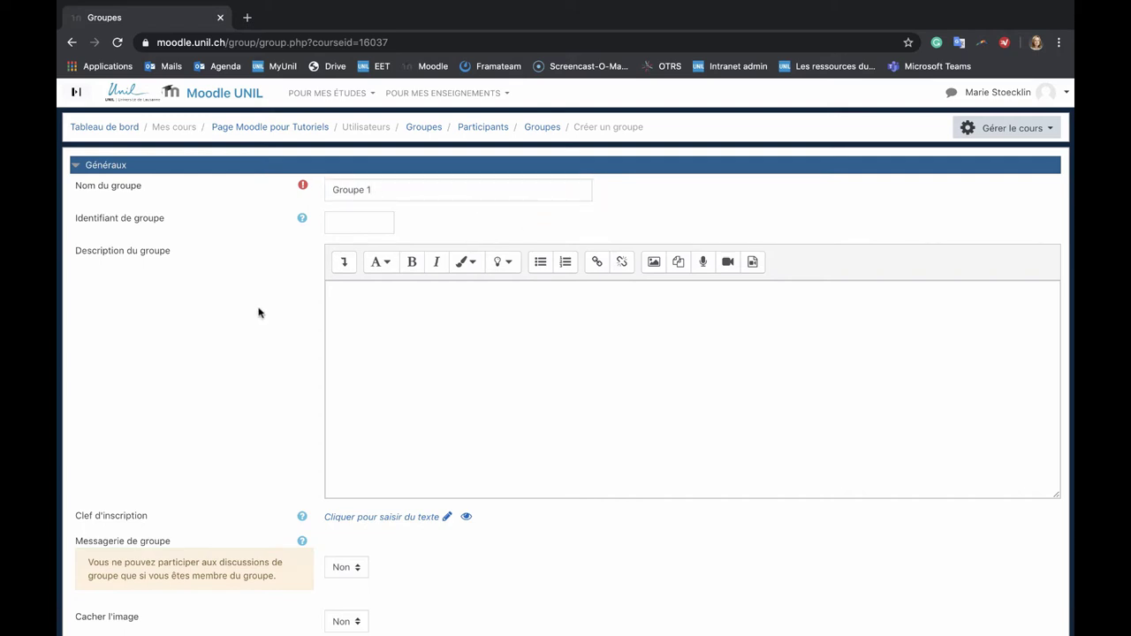
scroll(259, 312, down, 5)
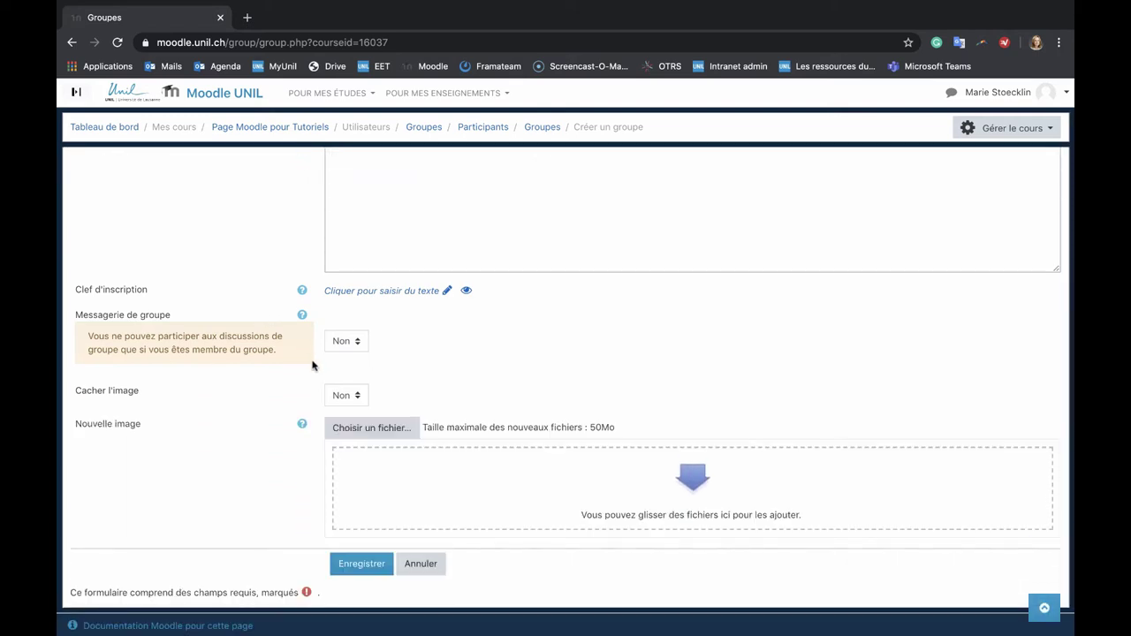
click(347, 341)
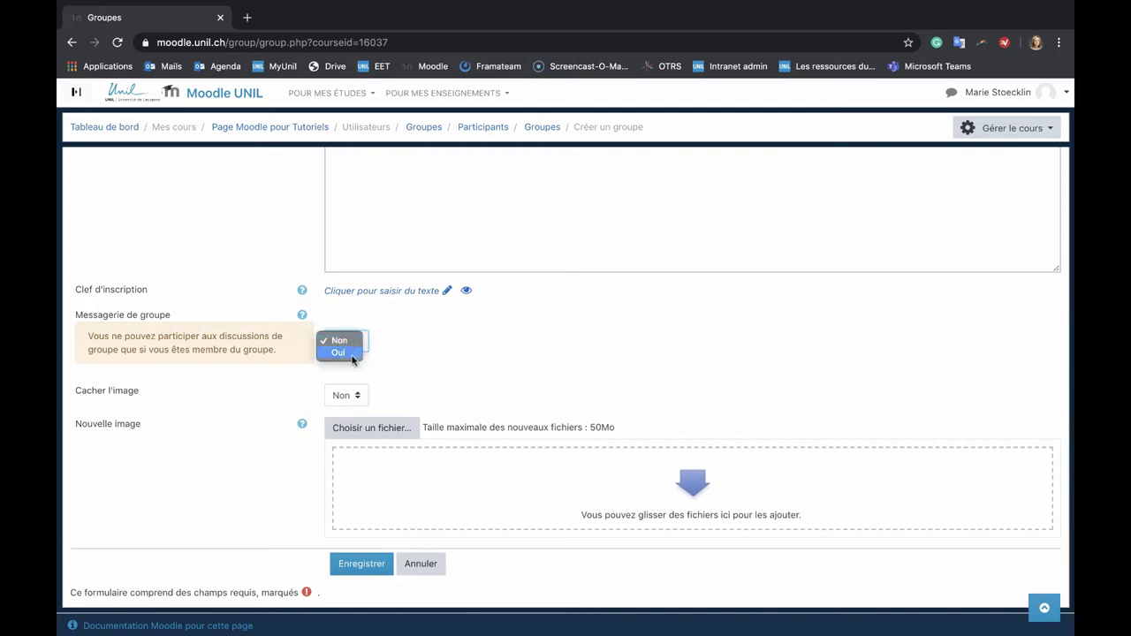
click(351, 355)
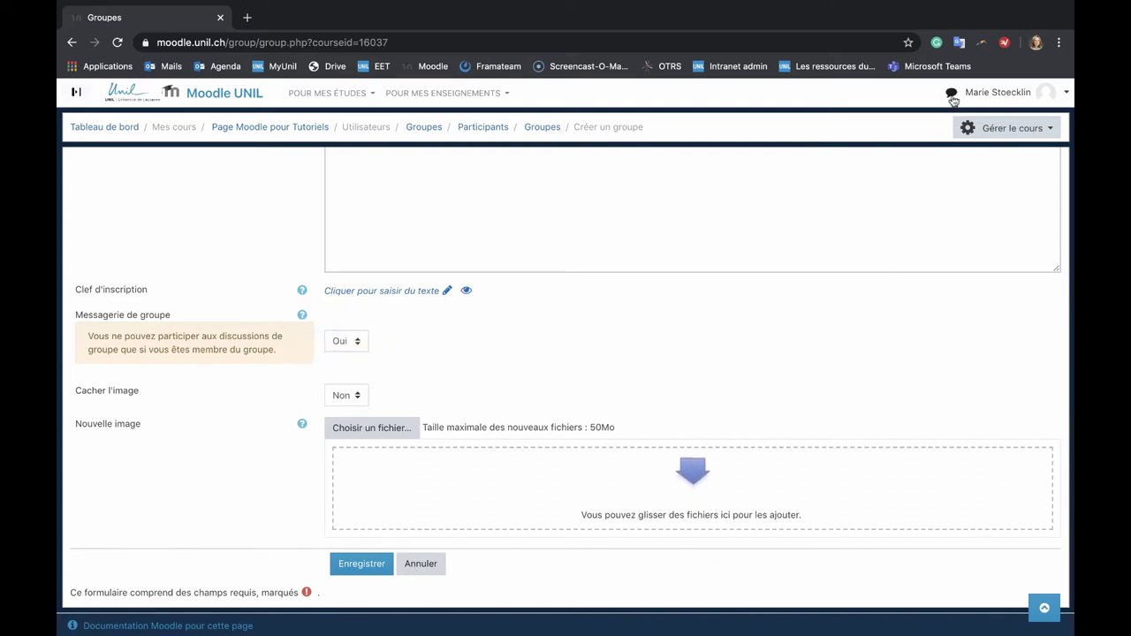
Step: Look at how the existing Groupe 1 conversation appears in the messaging drawer and close it
click(952, 95)
click(884, 204)
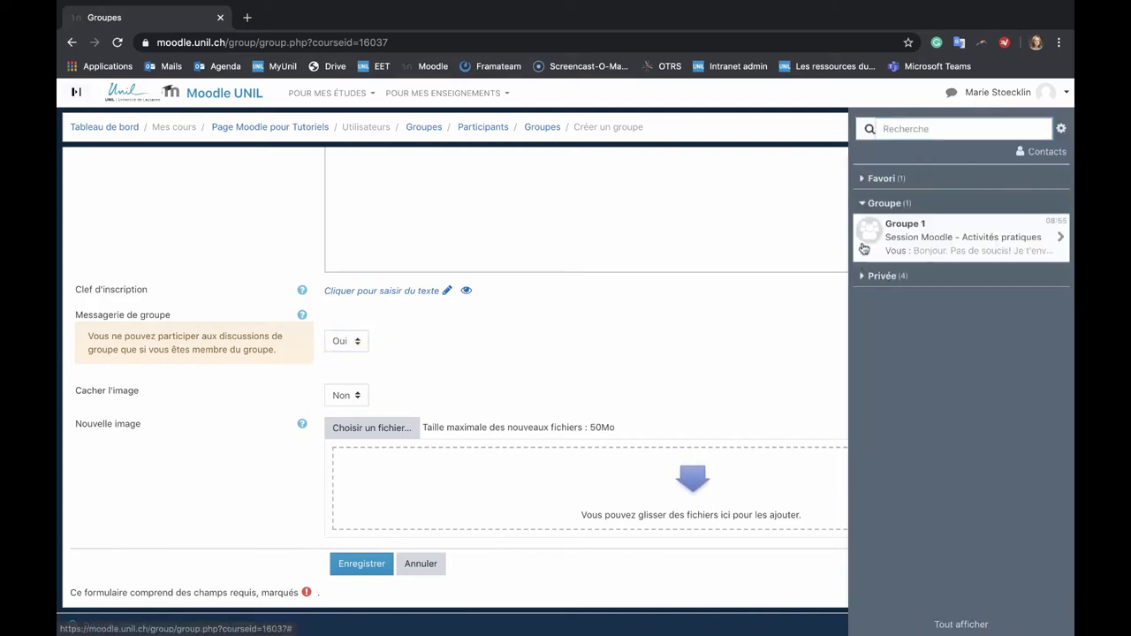
click(922, 244)
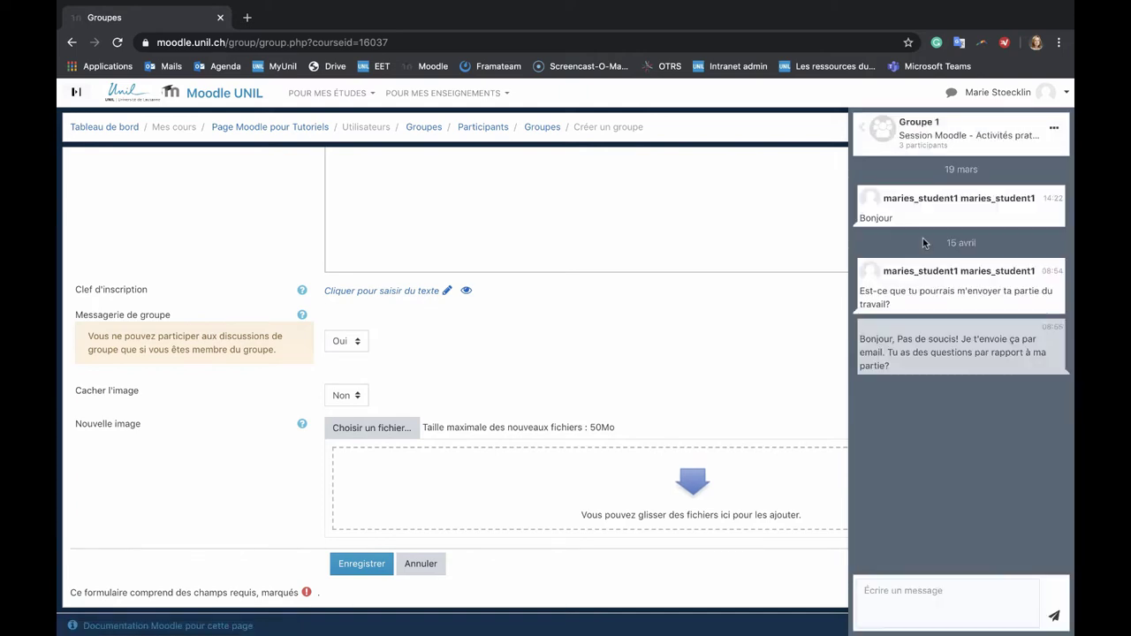
click(951, 92)
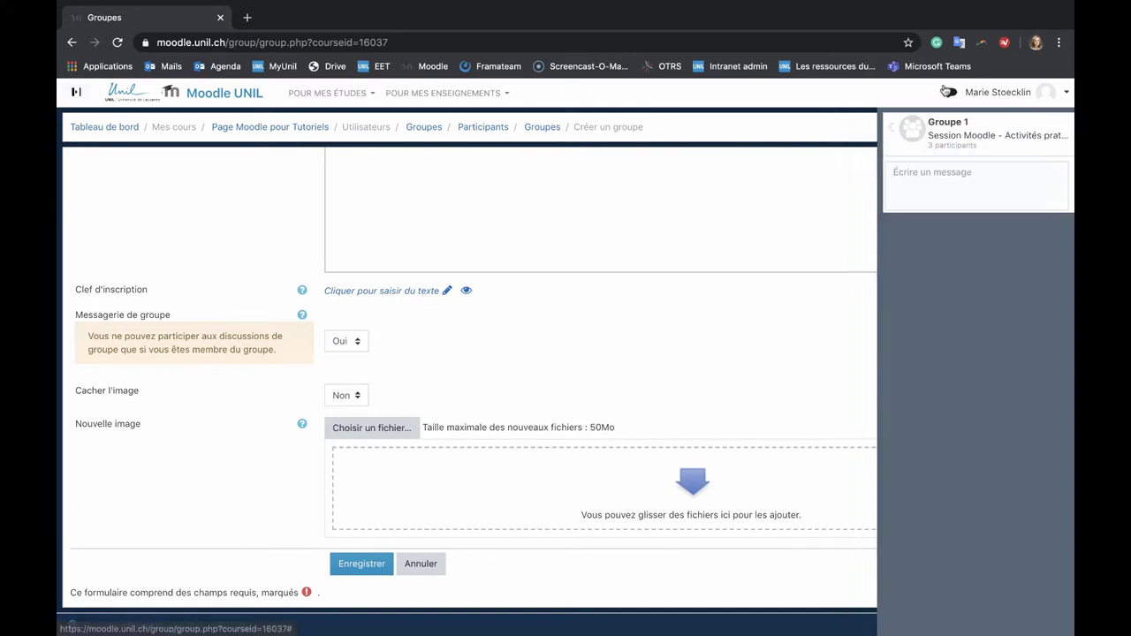
Step: Save Groupe 1 and create another group named "Groupe 2" with group messaging set to Oui
click(370, 567)
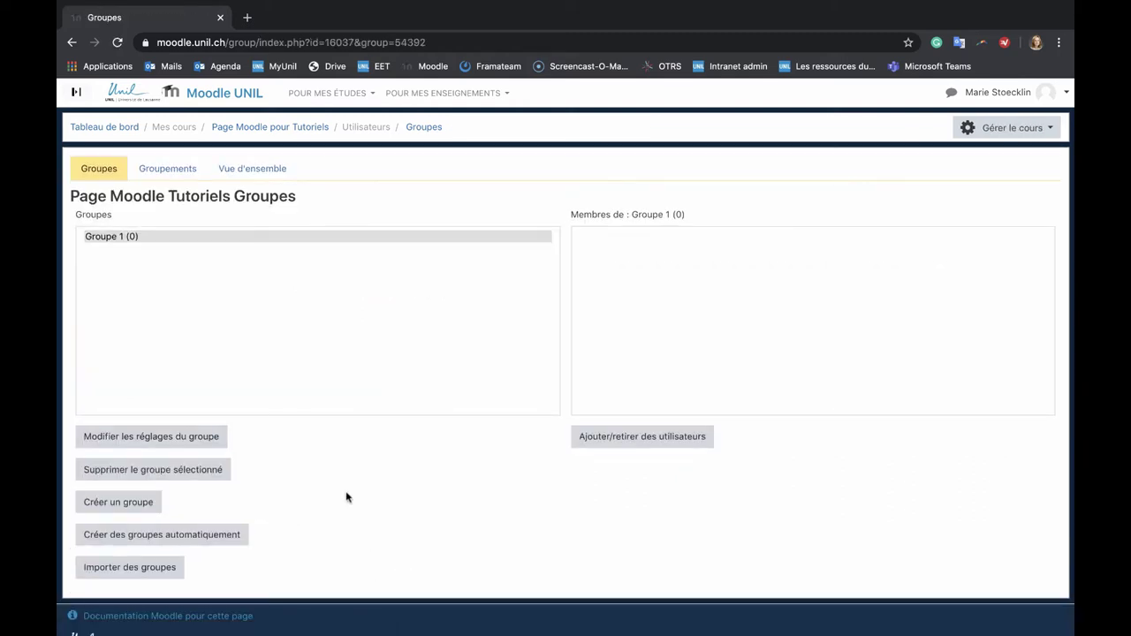
click(145, 507)
text(Groupe 2)
scroll(285, 279, down, 2)
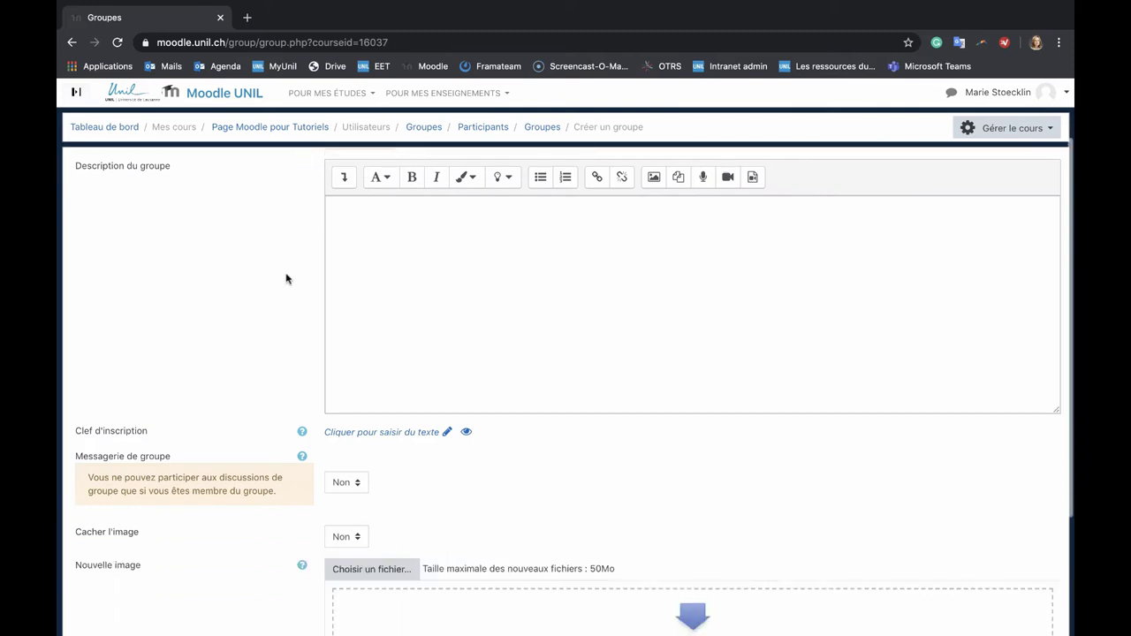
scroll(285, 279, down, 2)
click(345, 368)
click(345, 381)
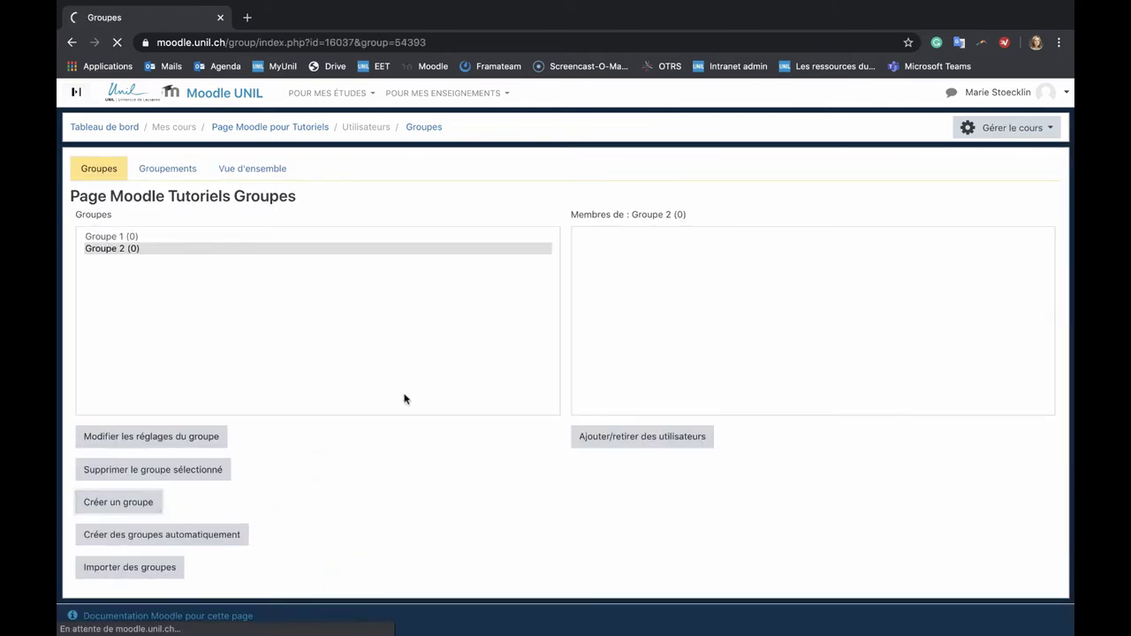
Step: Create a group named "Groupe 3" with group messaging set to Oui and save it
text(Groupe 3)
click(265, 406)
scroll(440, 595, down, 1)
scroll(440, 595, down, 2)
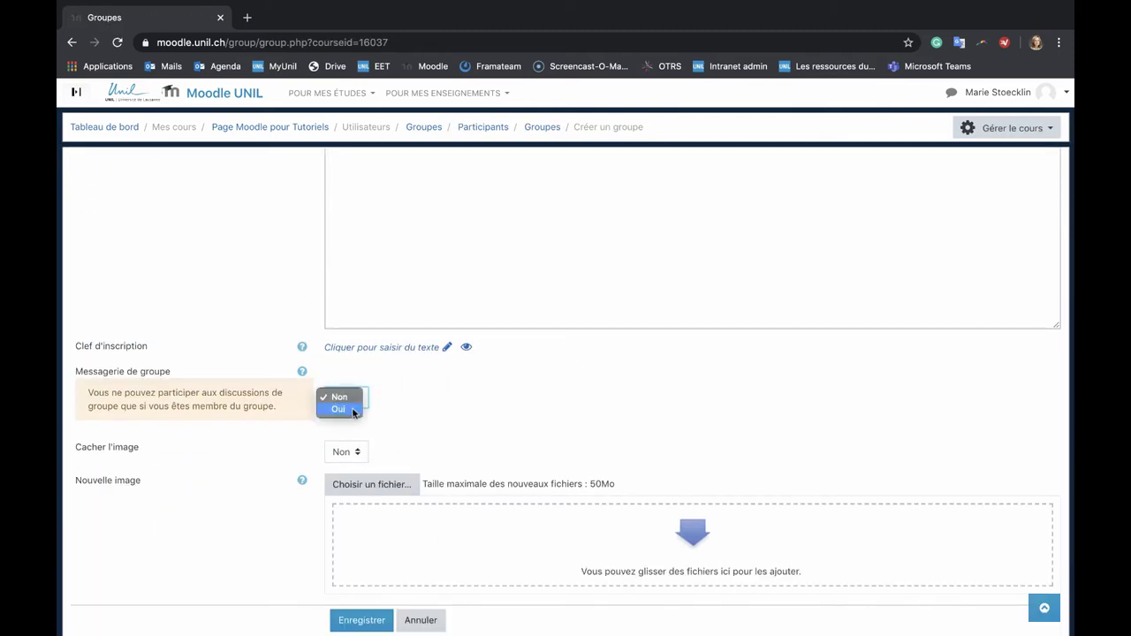
click(349, 618)
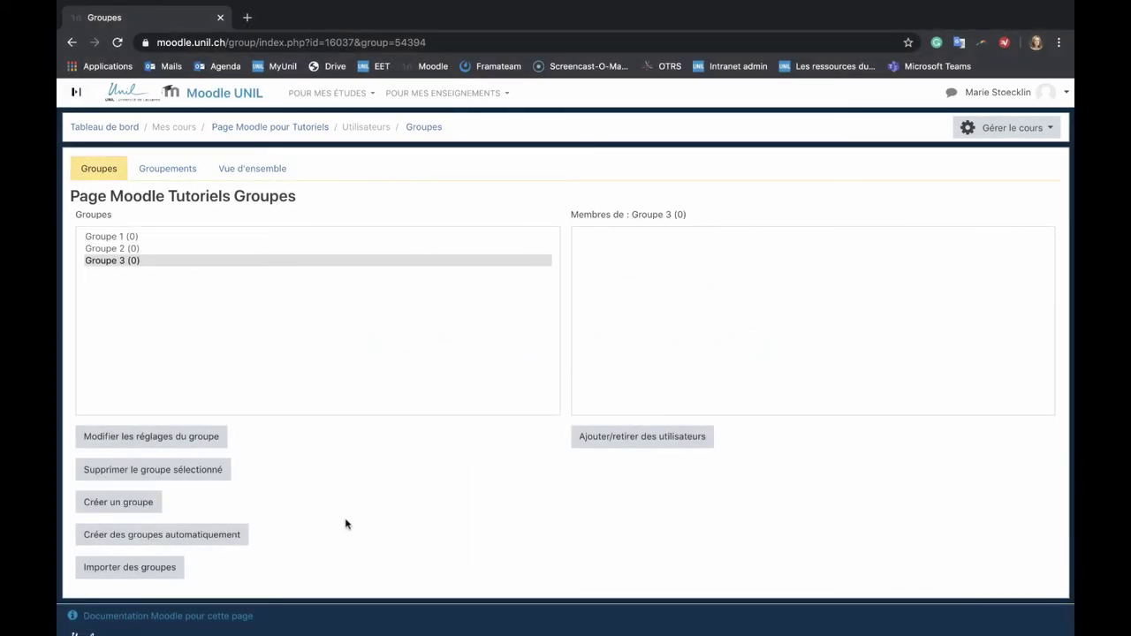
Step: Add the numbered test students 1, 2 and 3 as members of Groupe 1
click(272, 237)
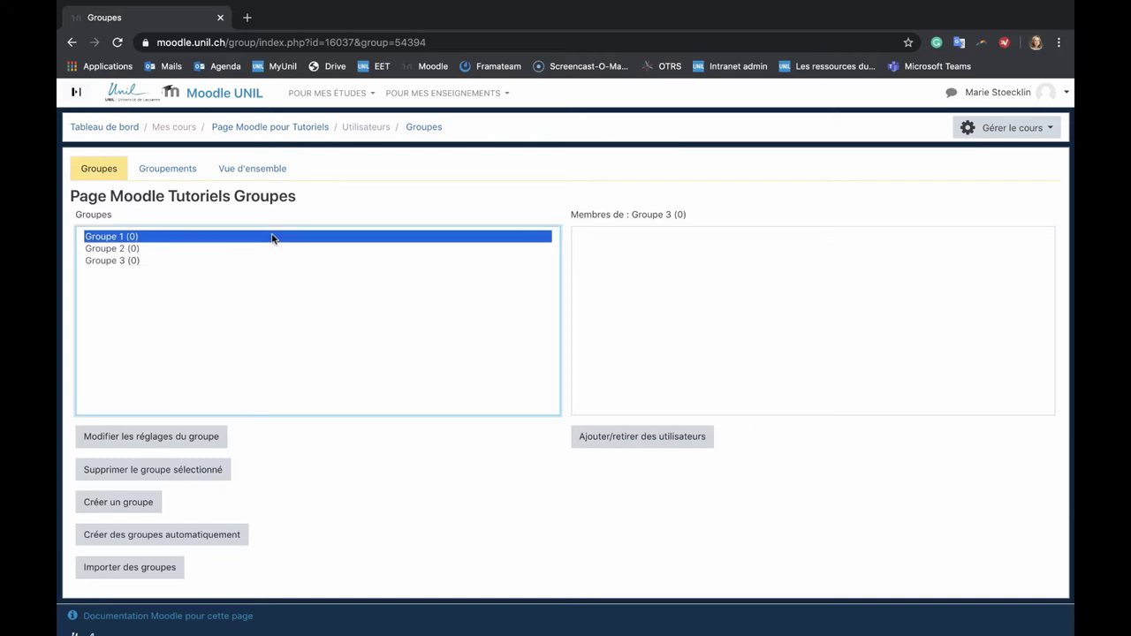
click(581, 447)
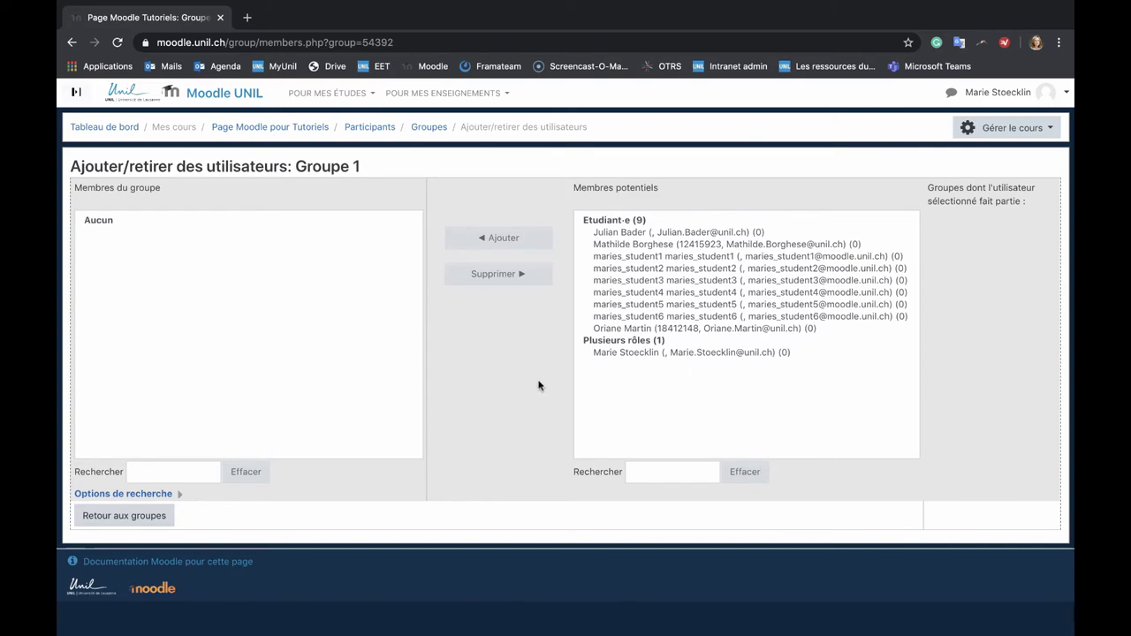
click(606, 258)
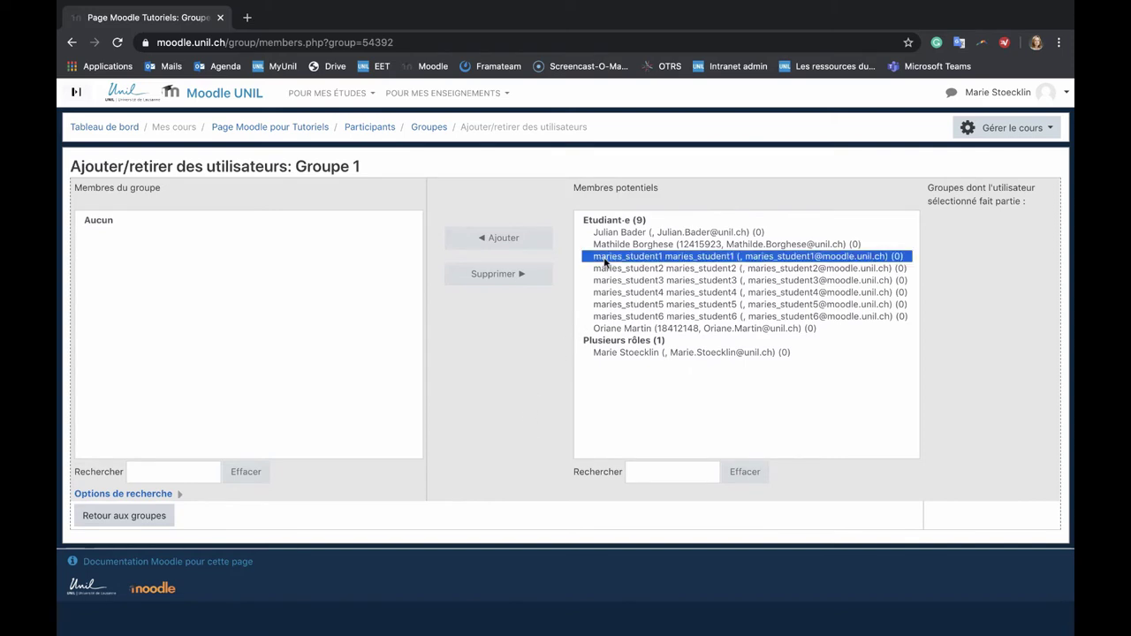
click(496, 248)
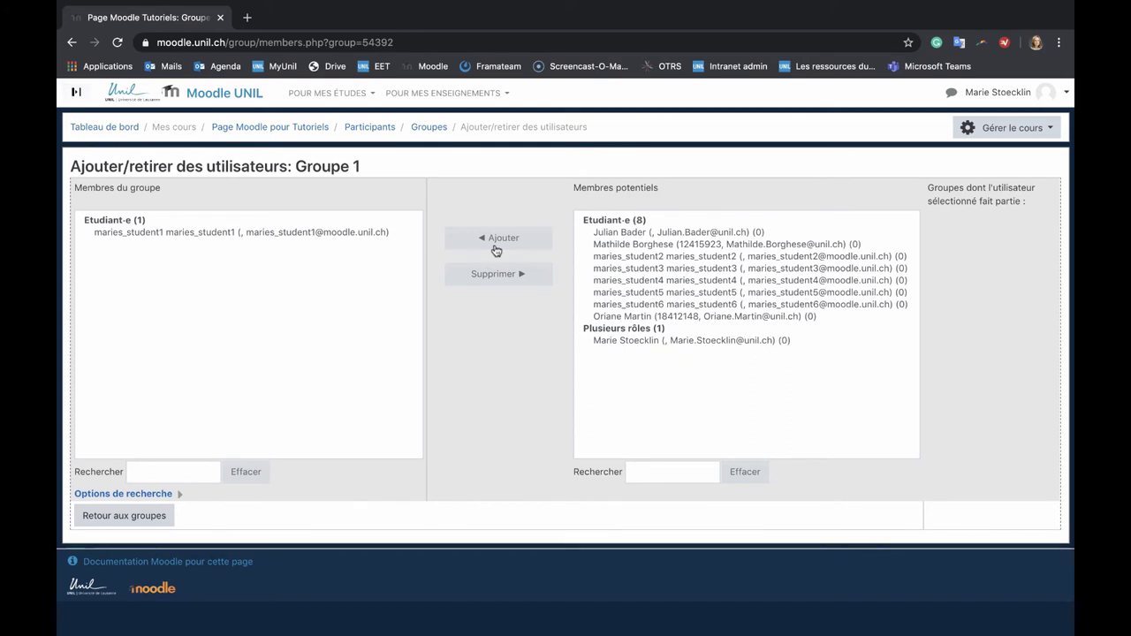
click(606, 258)
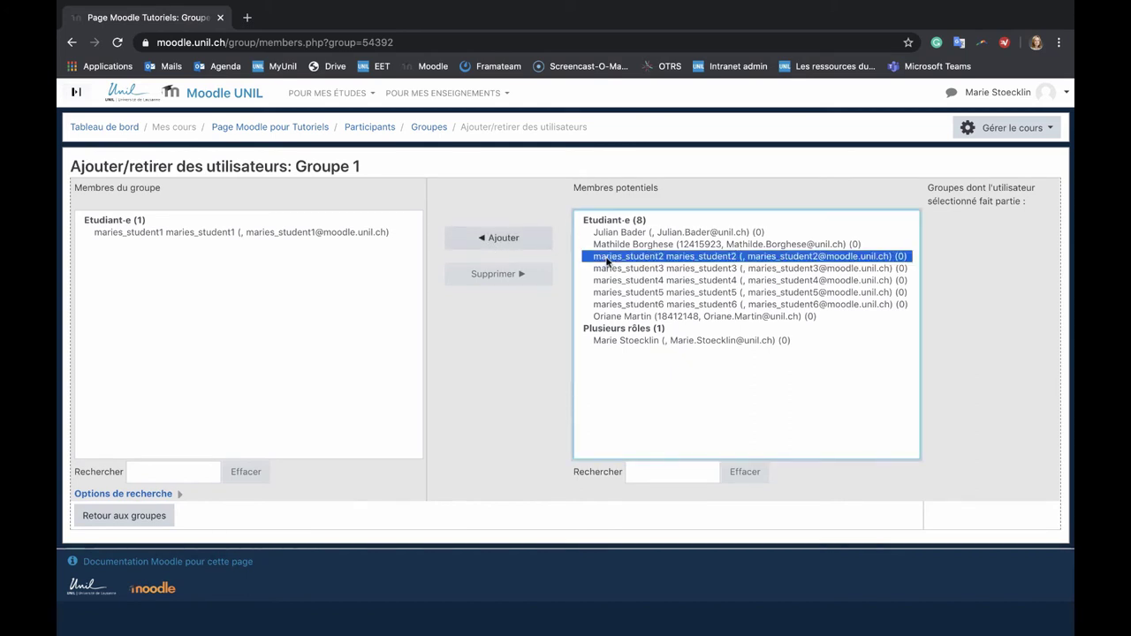
shift+click(608, 270)
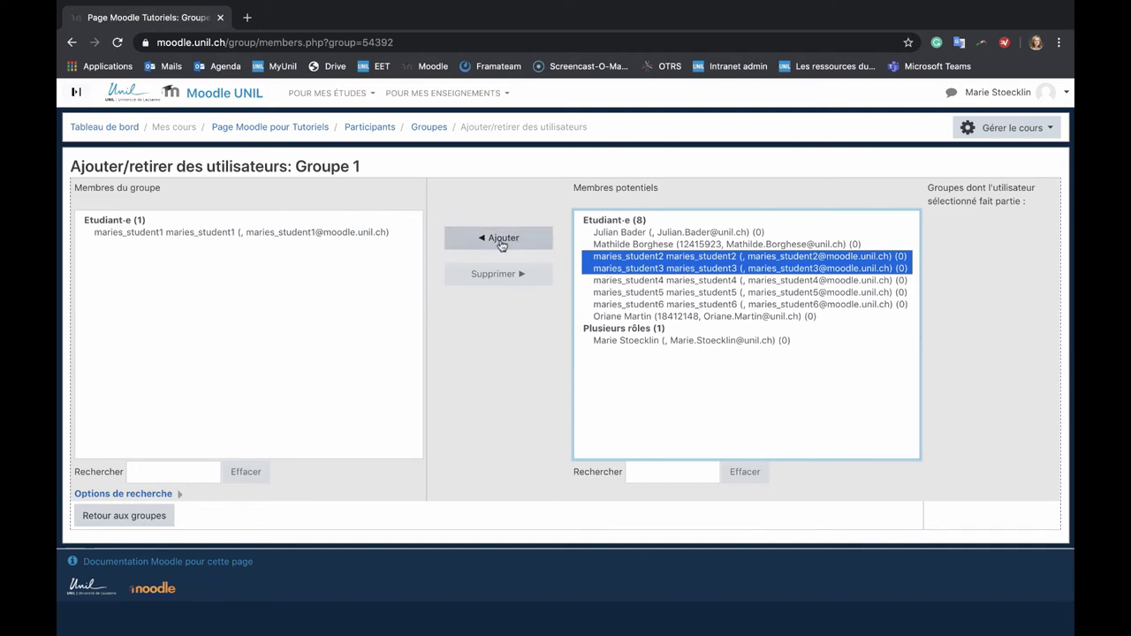
click(501, 240)
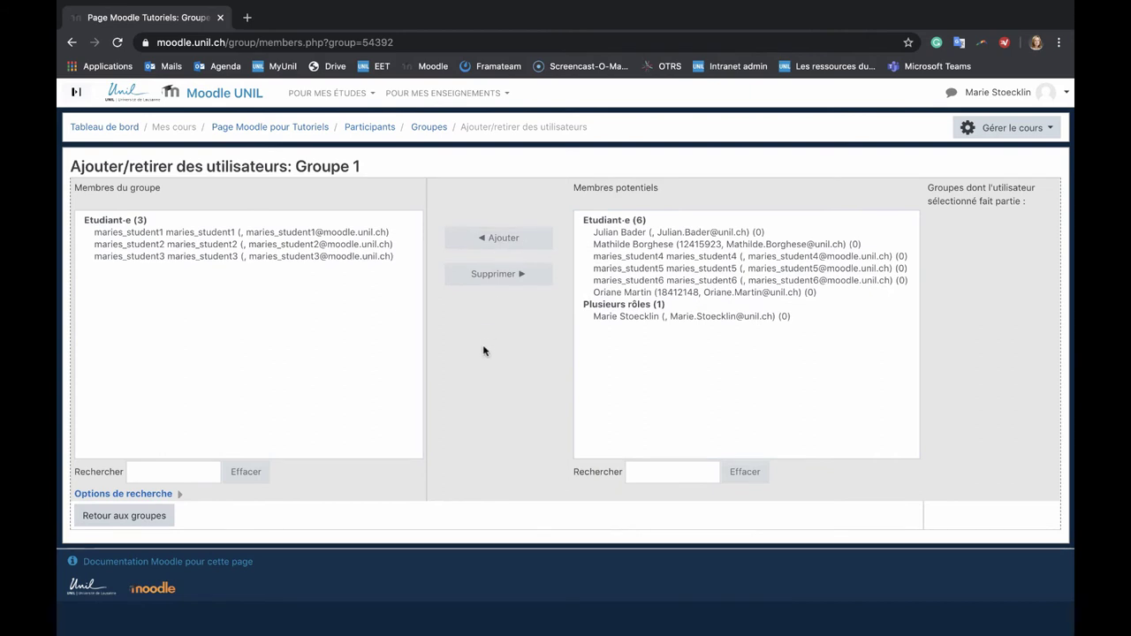
Step: Remove test student 3 from Groupe 1 and return to the groups list
click(292, 257)
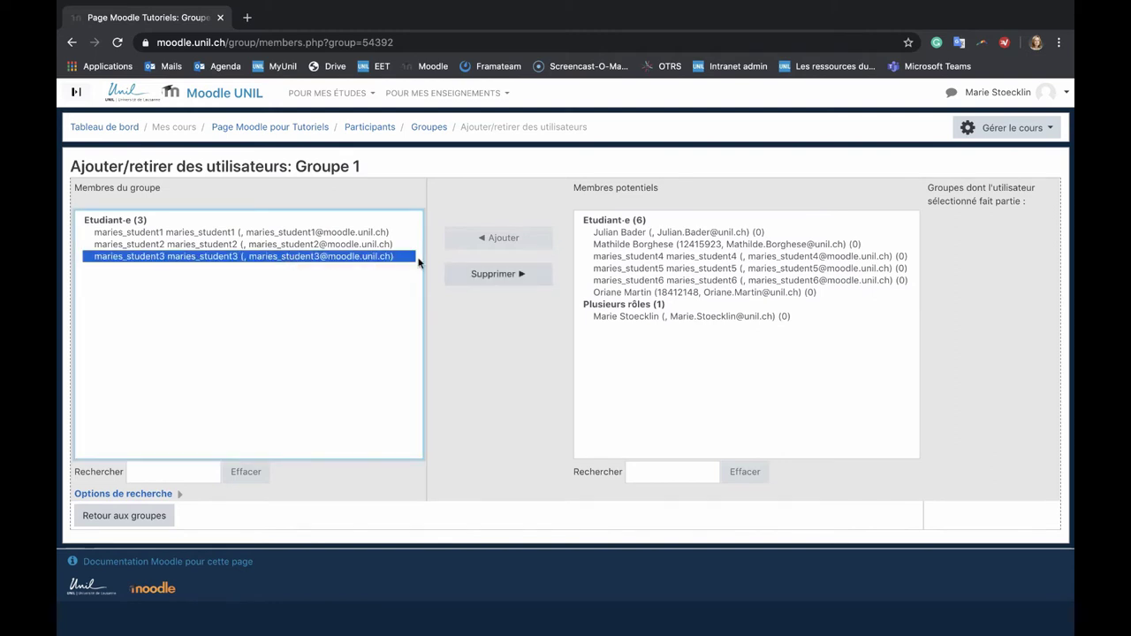
click(481, 274)
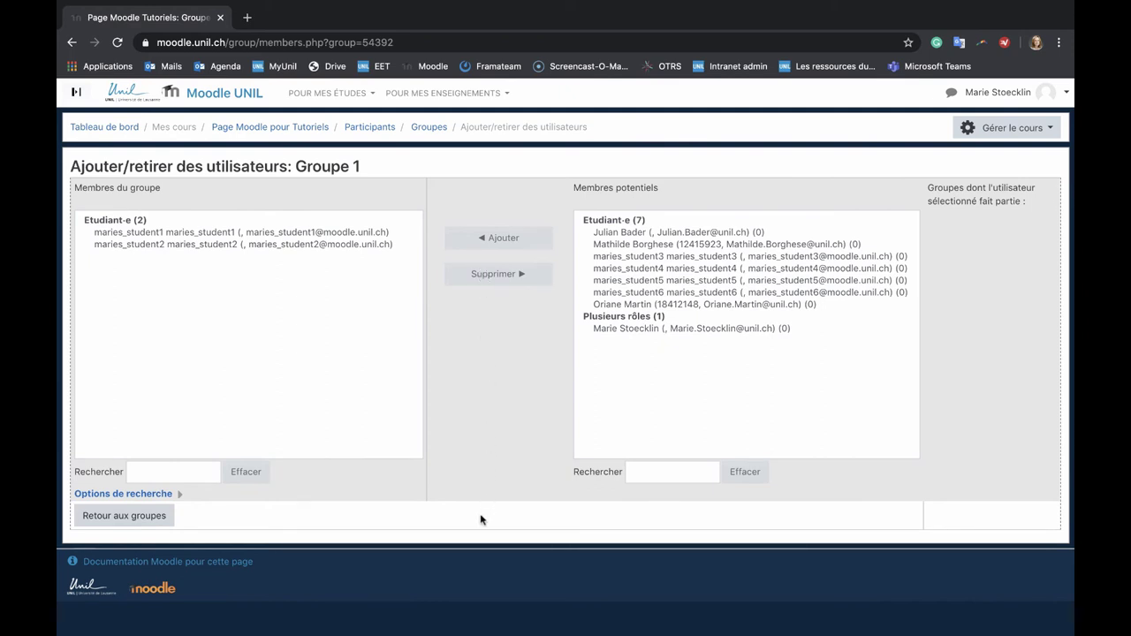
click(155, 517)
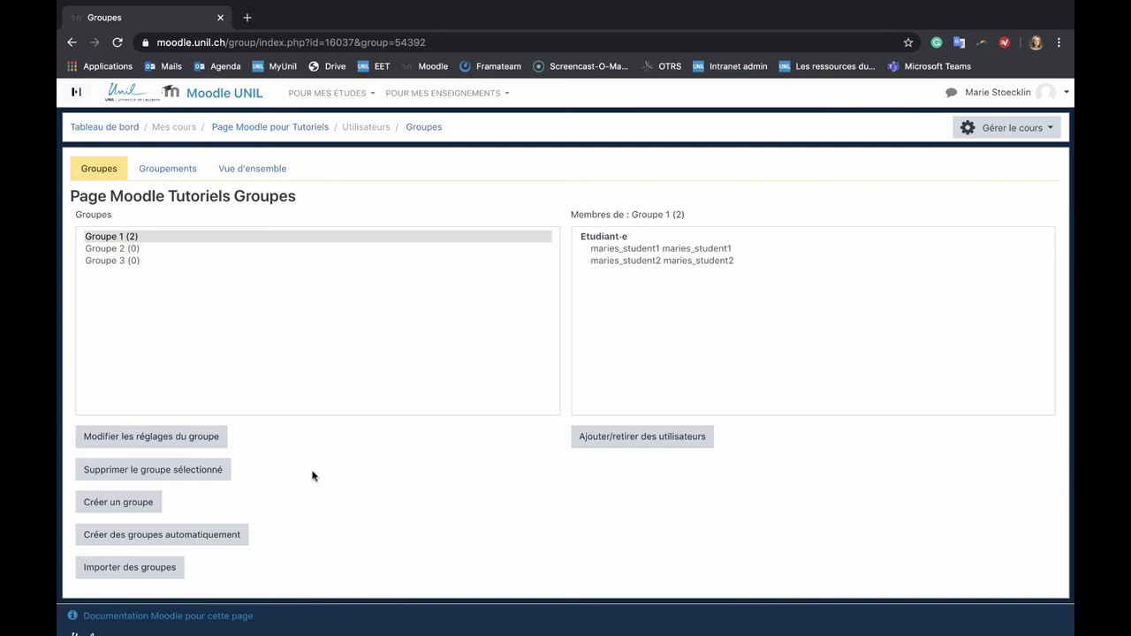
Step: Add test students 3 and 4 as members of Groupe 2 and return to the groups list
click(296, 249)
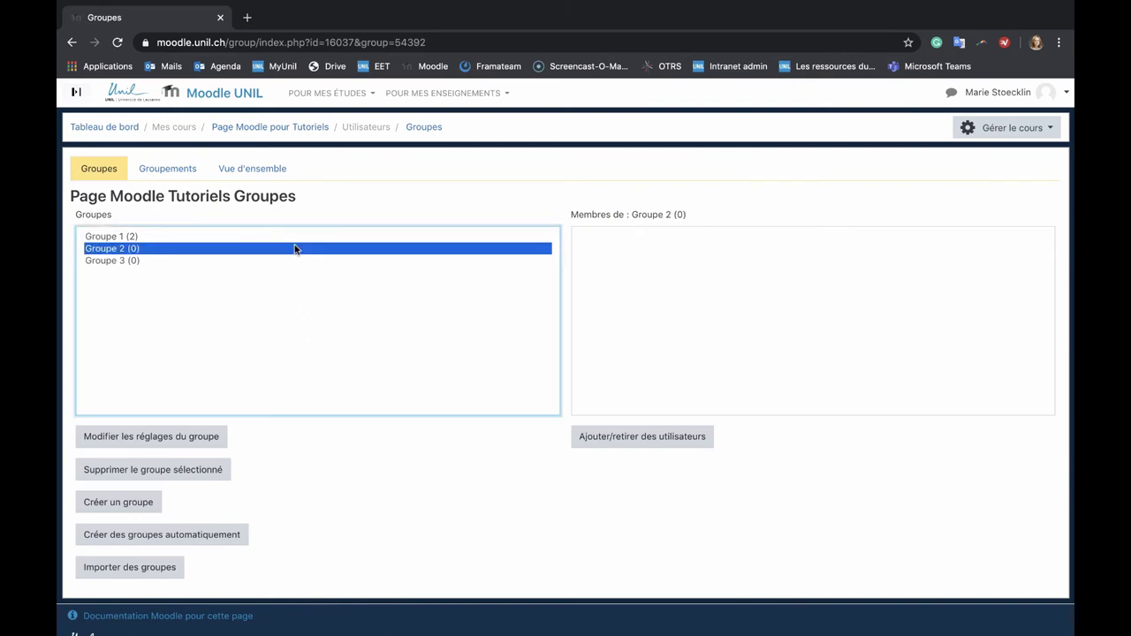
click(596, 442)
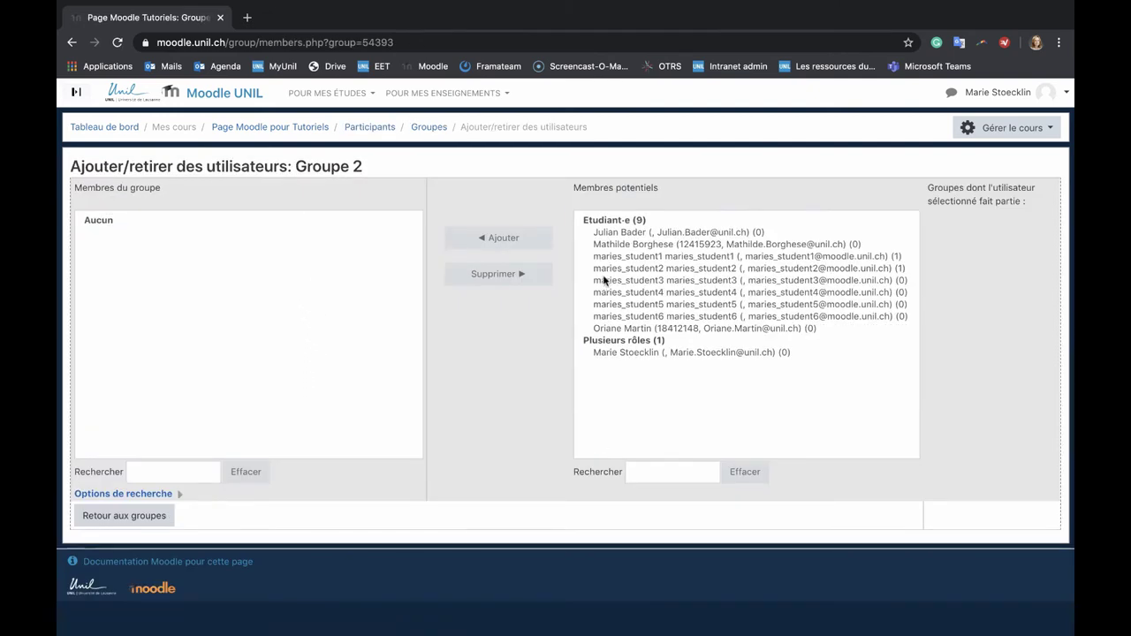
drag(598, 280, 601, 293)
click(500, 238)
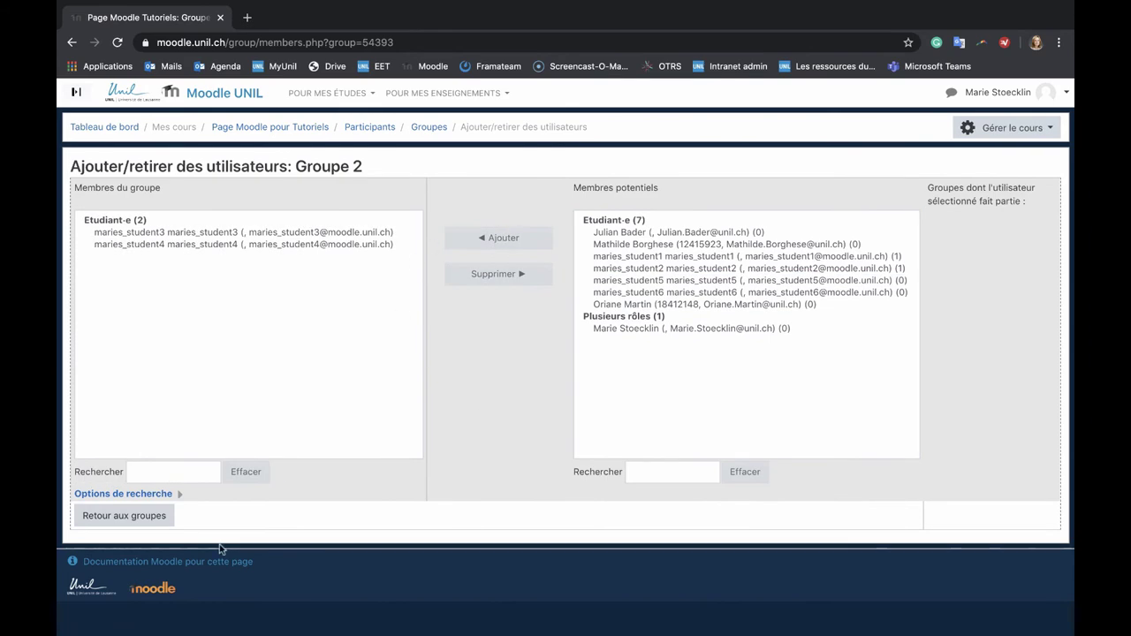
click(124, 515)
Step: Add test students 5 and 6 as members of Groupe 3 and return to the groups list
click(296, 261)
click(616, 437)
drag(629, 304, 629, 317)
click(502, 238)
click(124, 516)
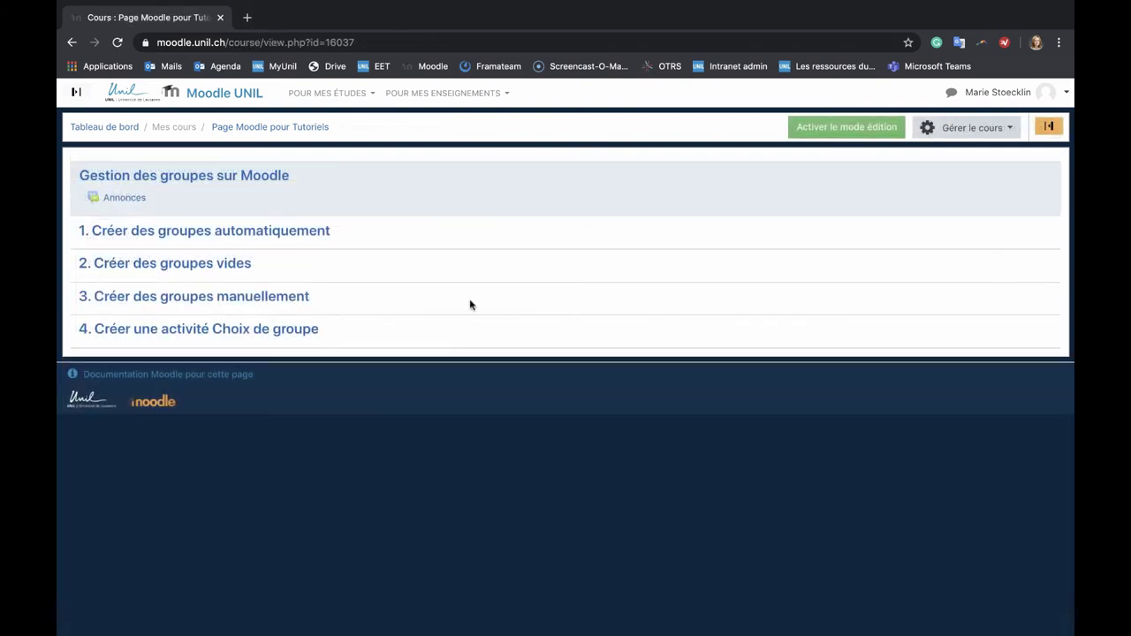
Step: Turn on course editing and add a Choix de Groupe activity to section 4, "Créer une activité Choix de groupe"
click(804, 134)
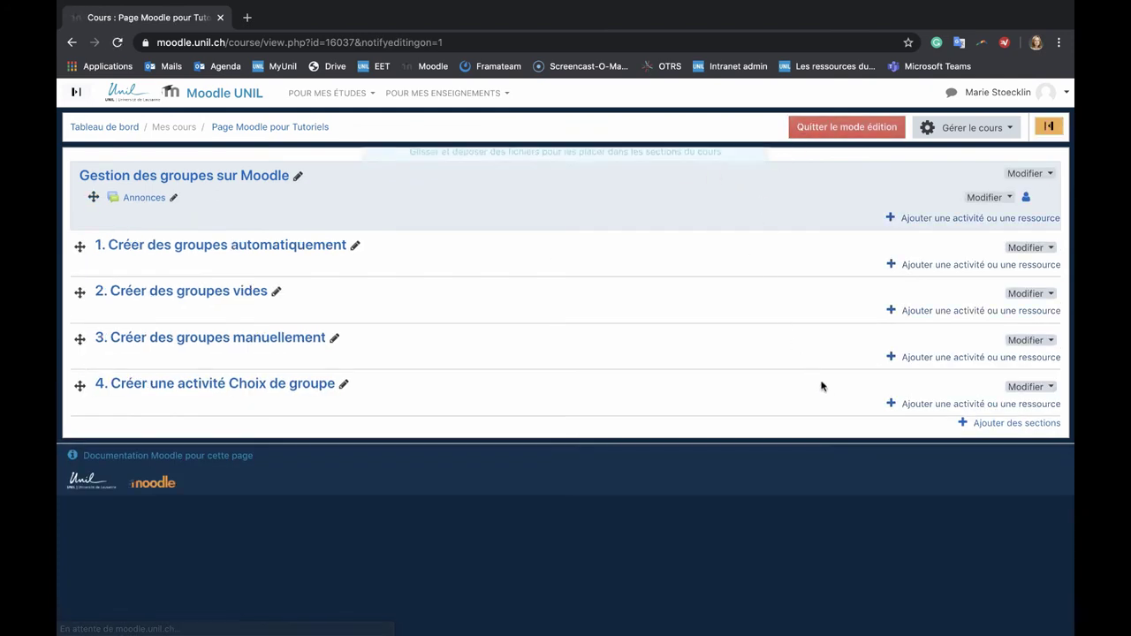
click(894, 404)
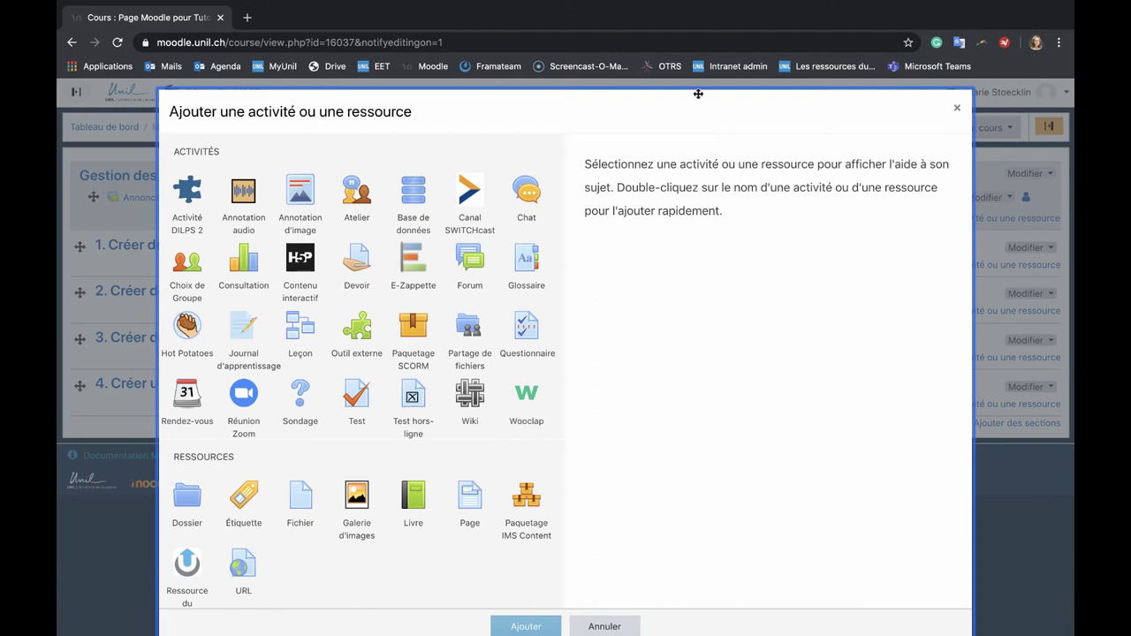
click(184, 254)
click(524, 610)
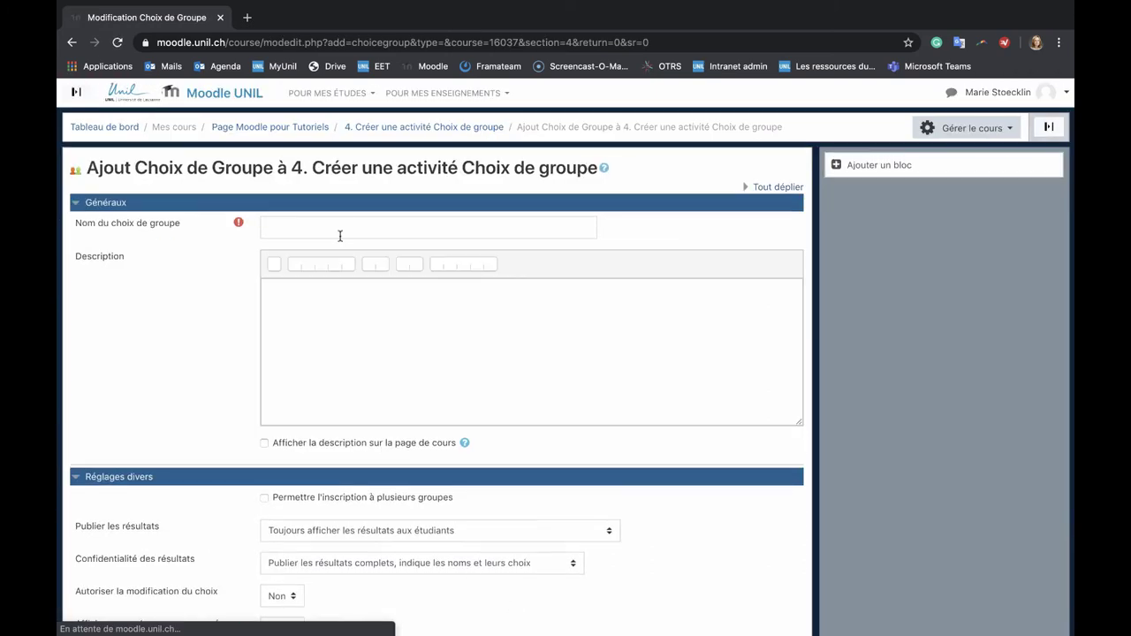
Step: Name the group choice "Choisissez votre groupe!" and allow enrolment in several groups
click(332, 229)
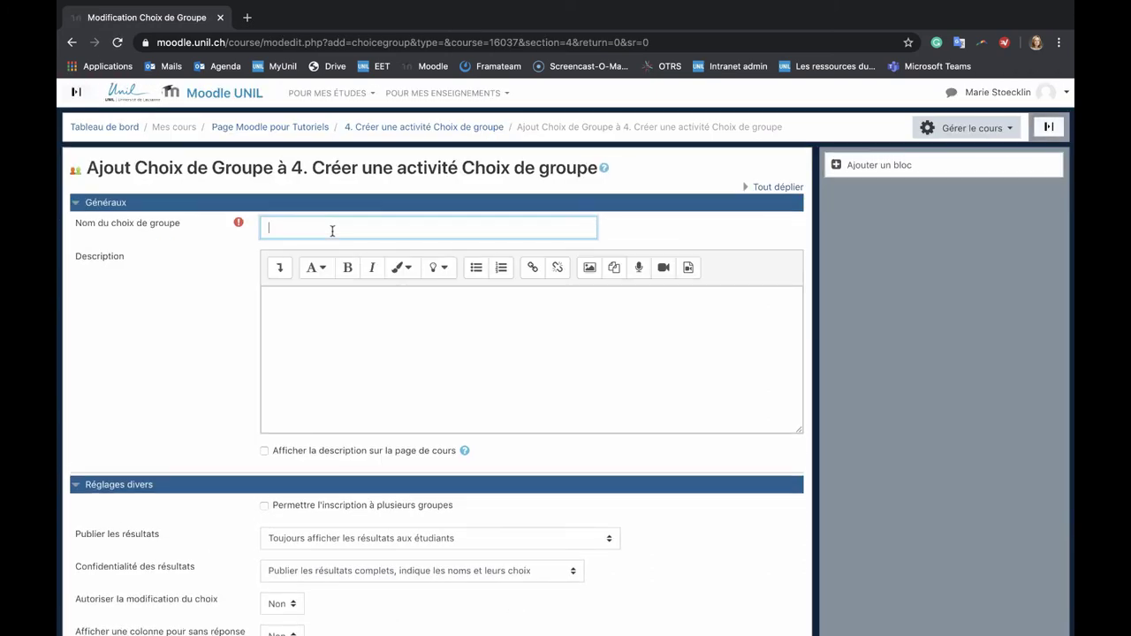
text(Choisissez votre groupe!)
click(182, 361)
scroll(182, 361, down, 3)
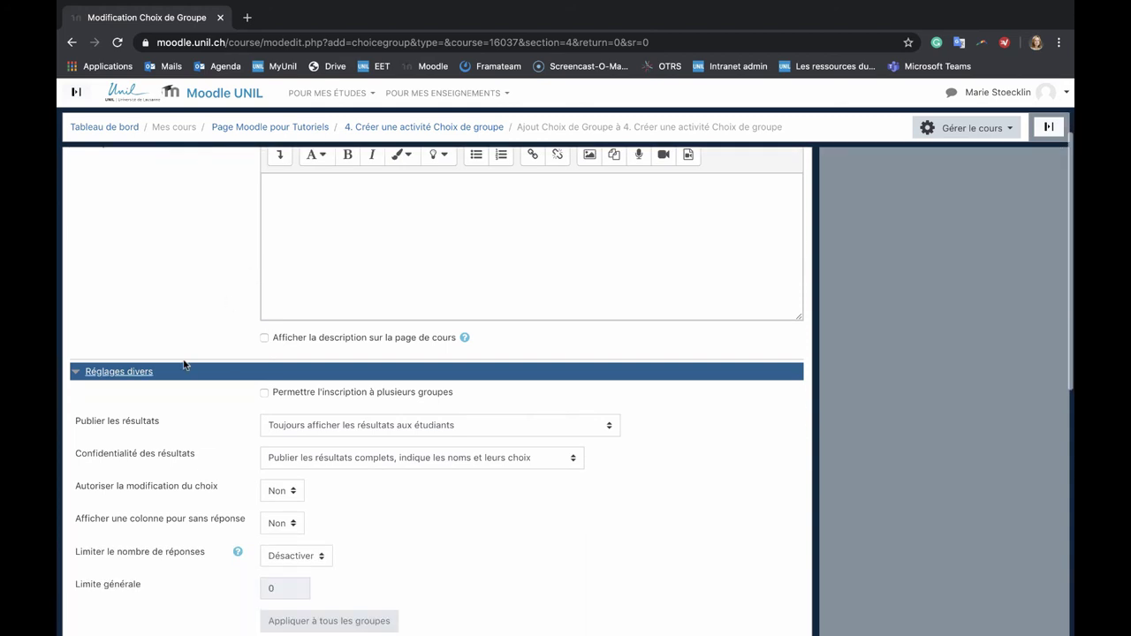
click(265, 393)
Step: Examine the options for publishing results, result confidentiality and choice modification, keeping their current settings
click(270, 427)
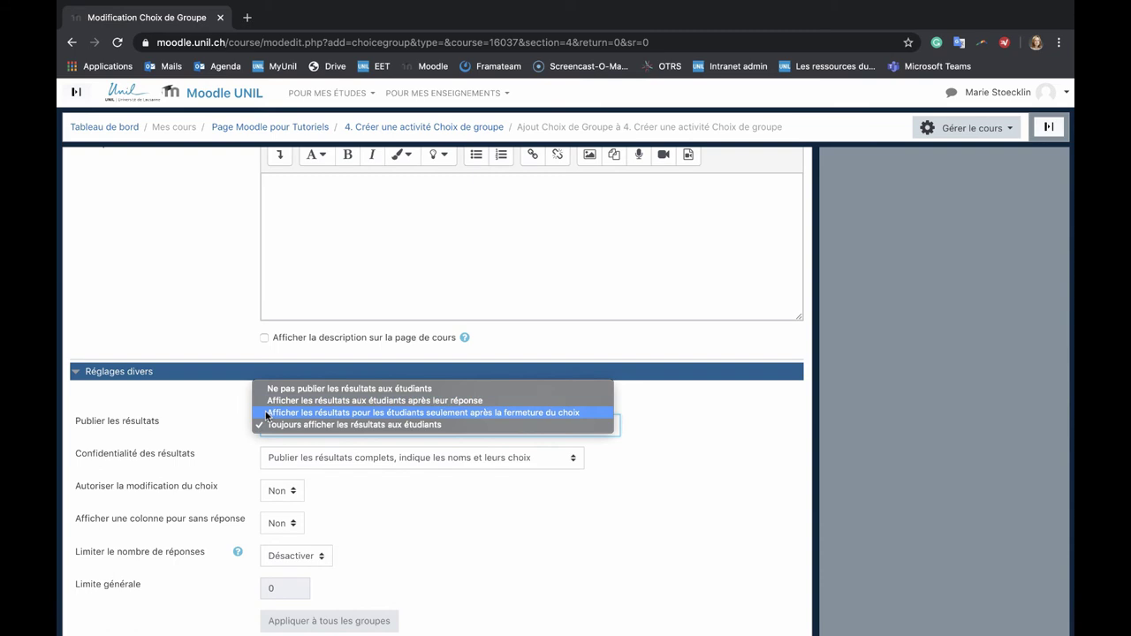
click(235, 426)
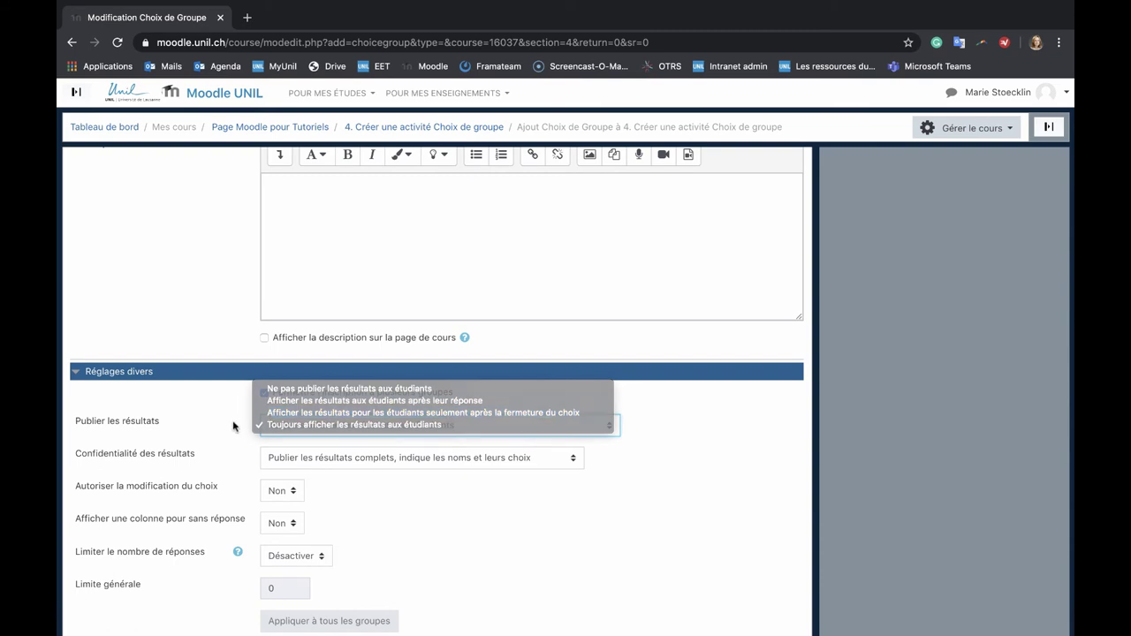
click(272, 465)
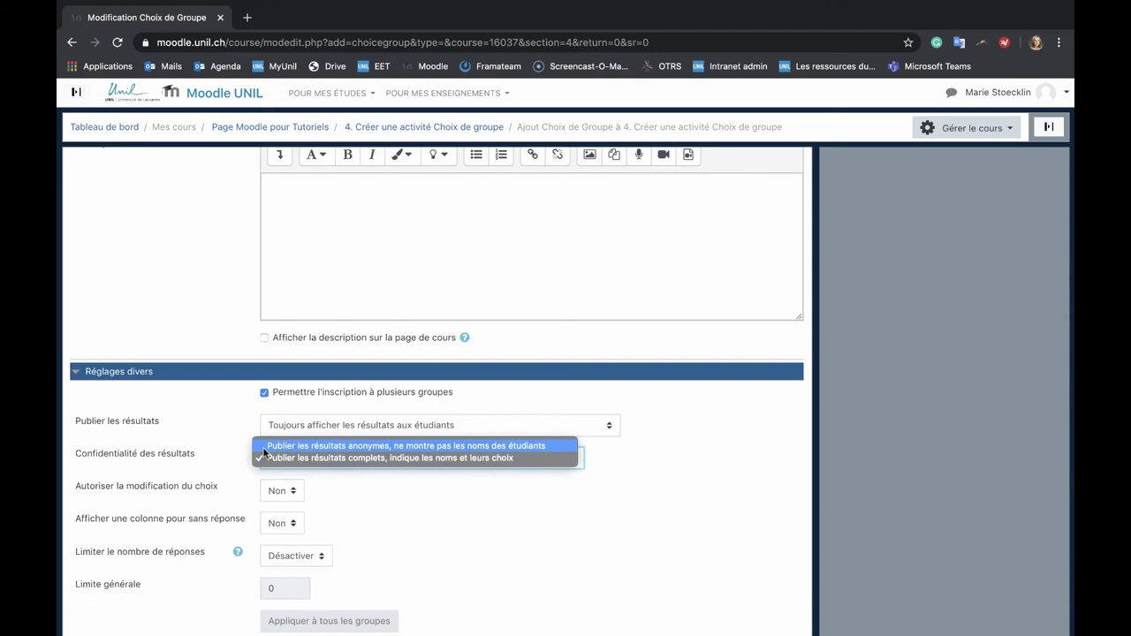
click(233, 455)
click(266, 493)
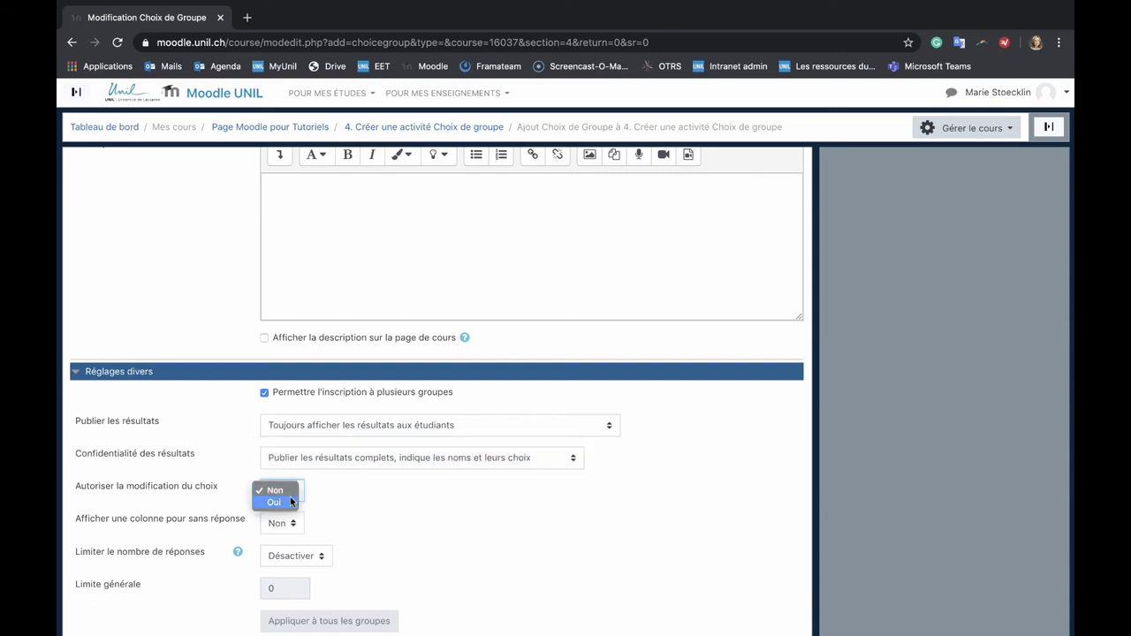
click(339, 513)
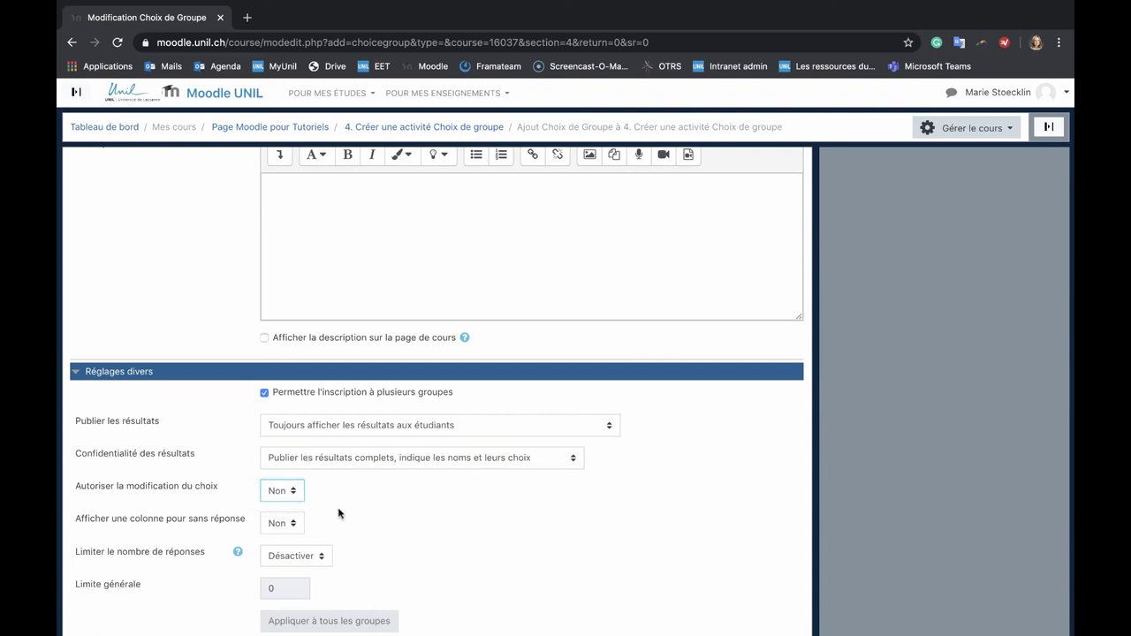
Step: Activate the limit on the number of responses, set the general limit to 2 and apply it to all groups
scroll(339, 516, down, 3)
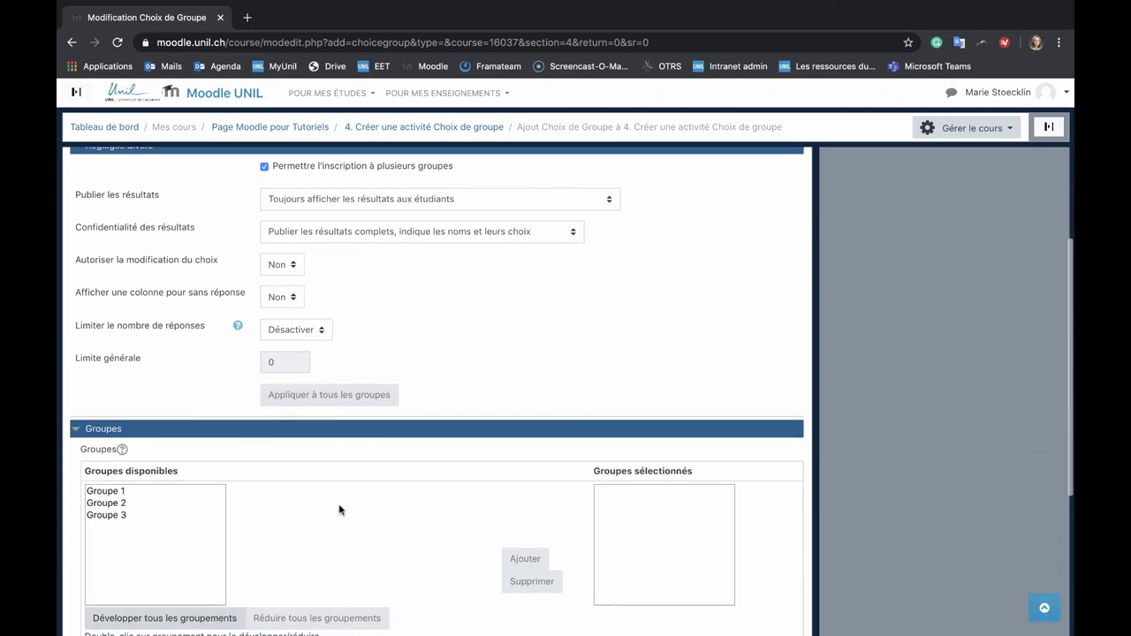
click(316, 330)
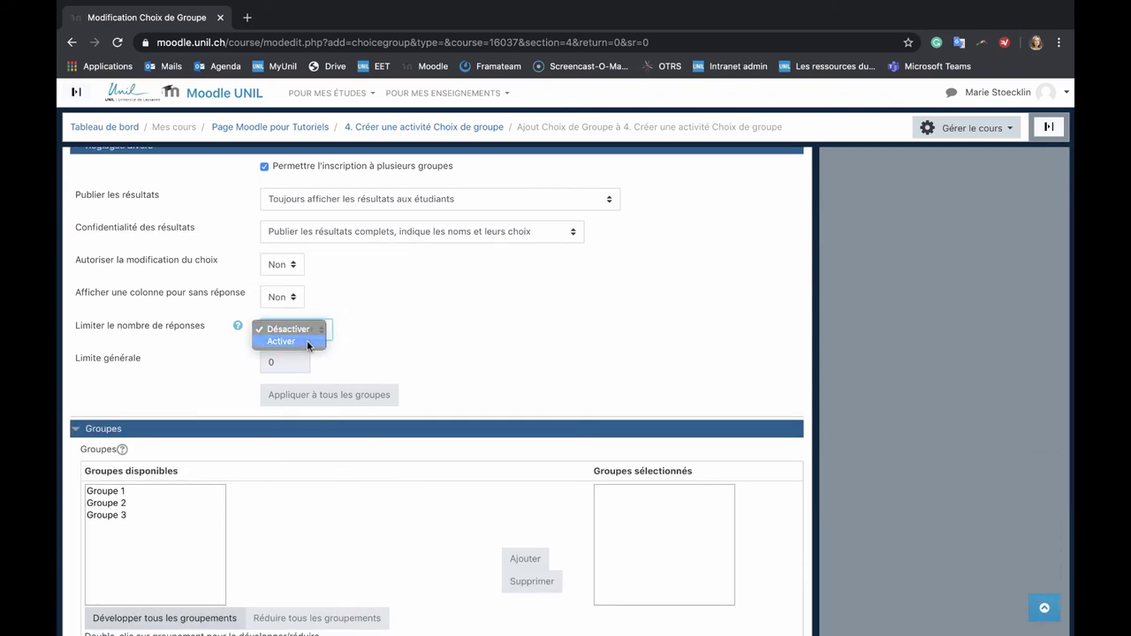
click(307, 341)
click(289, 357)
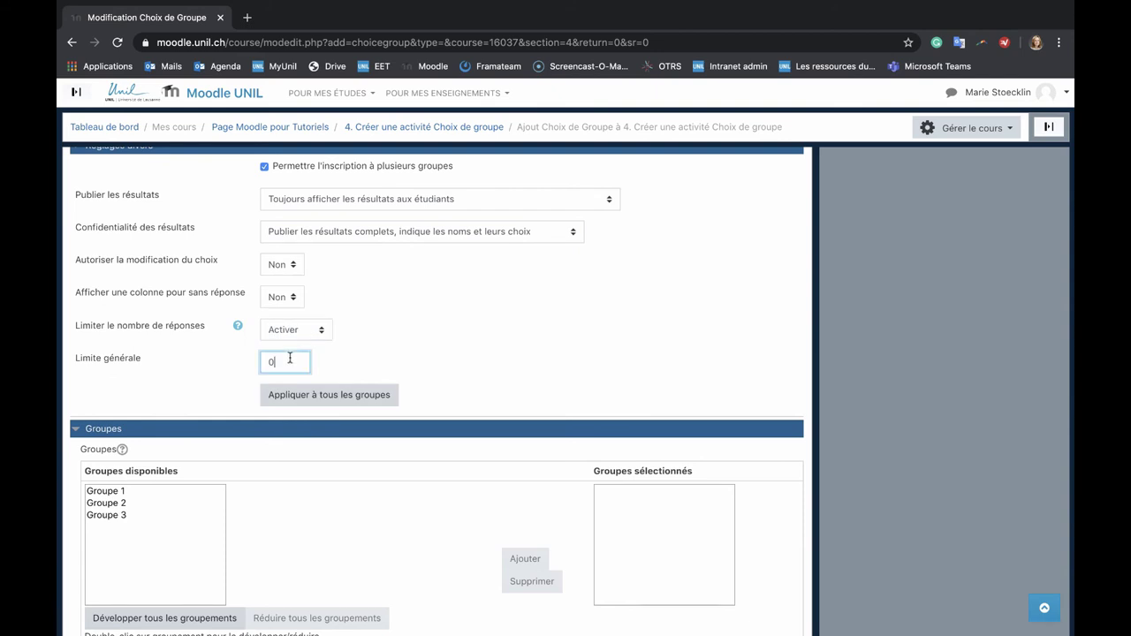
key(BackSpace)
text(2)
click(370, 368)
click(320, 394)
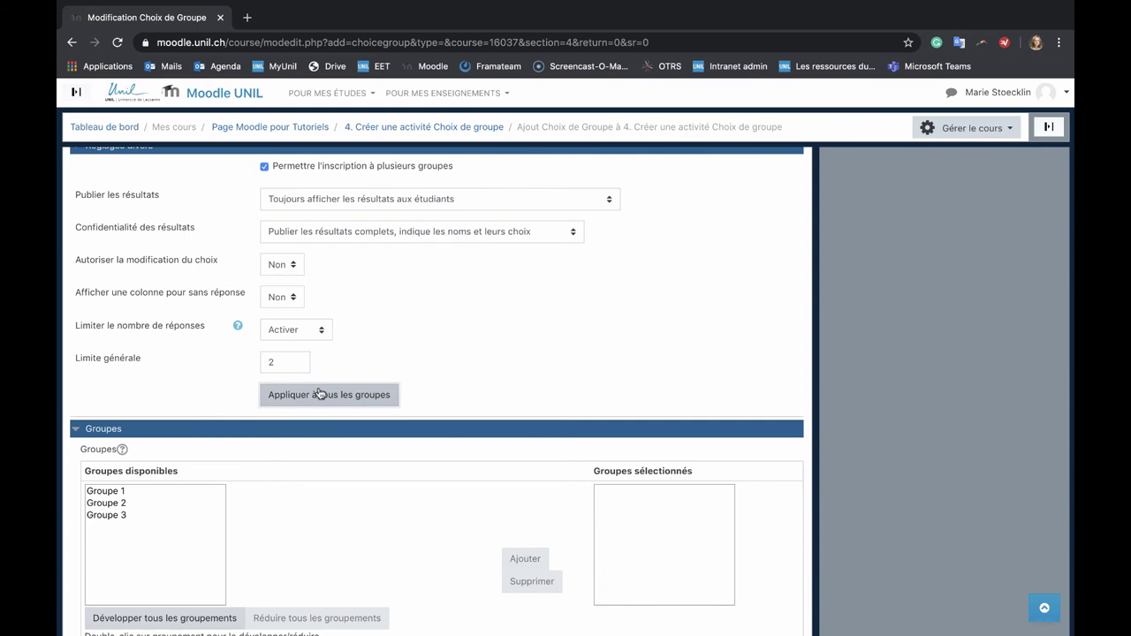
Step: Add Groupe 1 and Groupe 2 to the selected groups of the group choice
scroll(369, 349, down, 3)
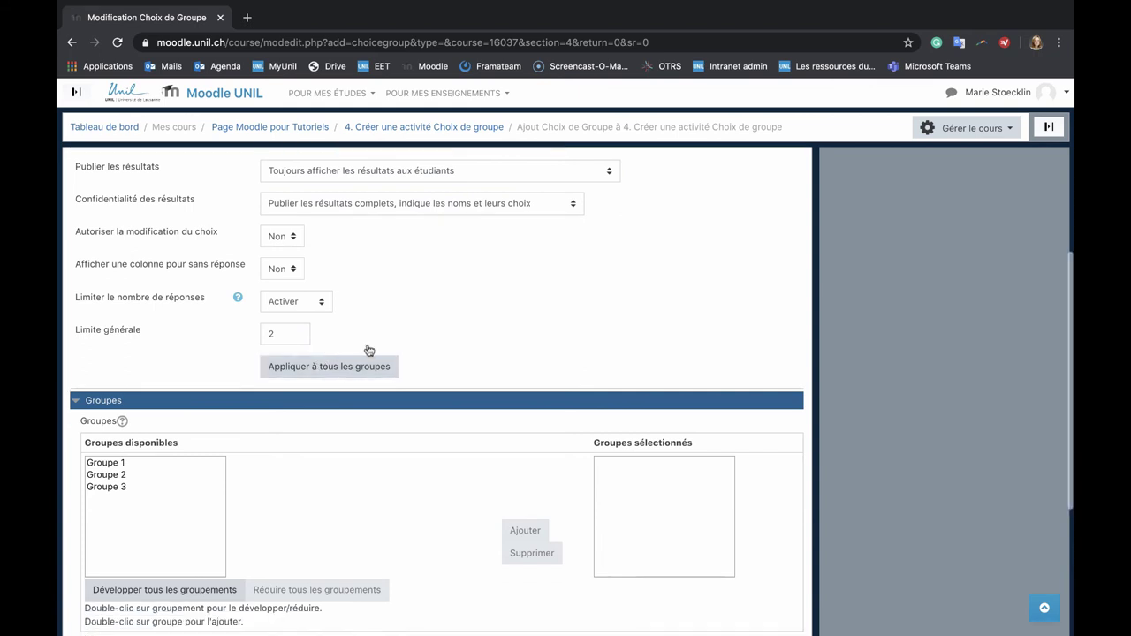
scroll(368, 349, down, 3)
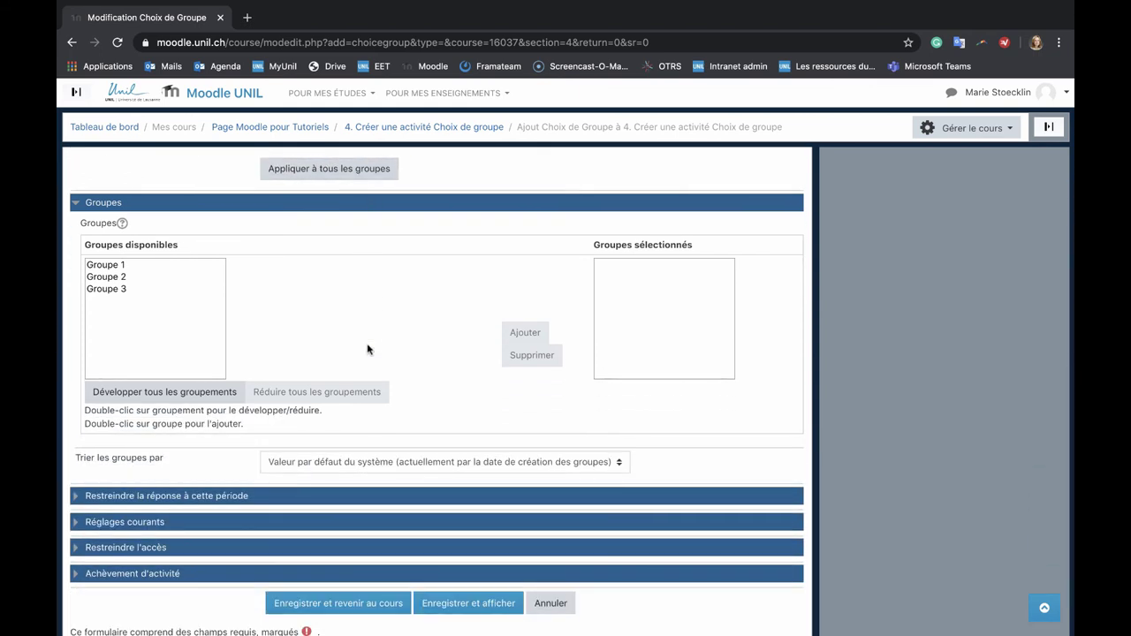
scroll(368, 350, down, 1)
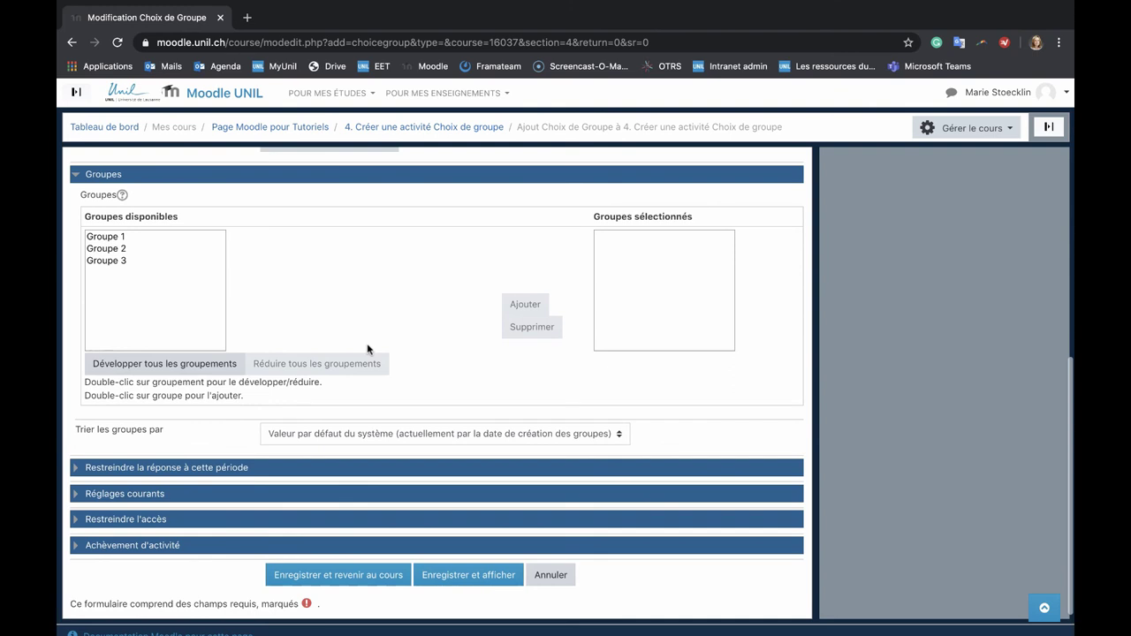
click(145, 241)
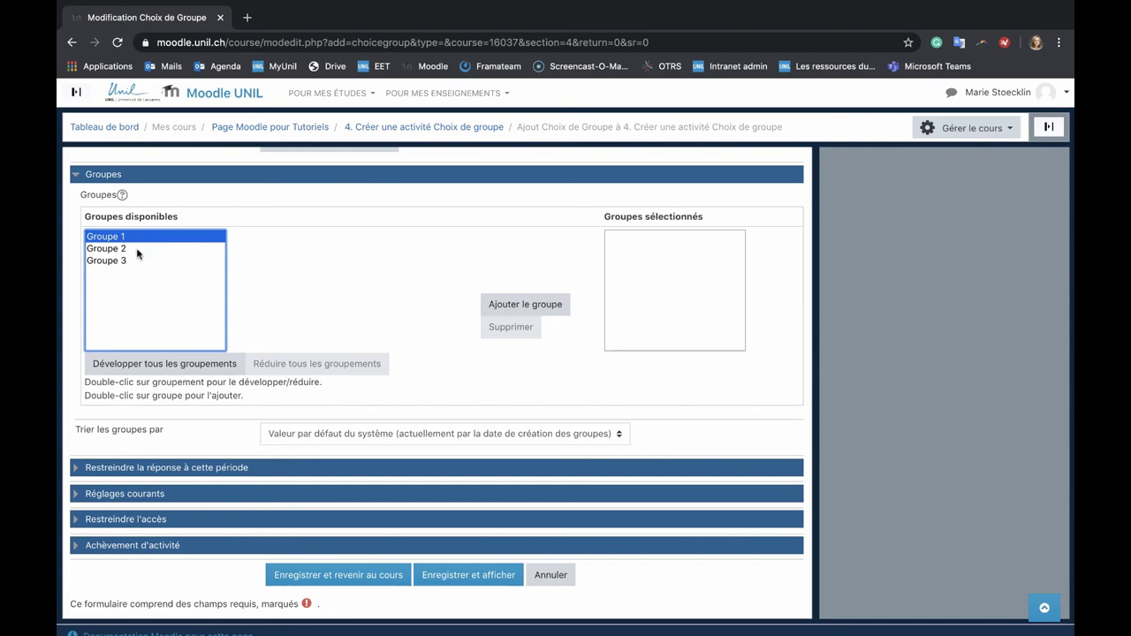
shift+click(137, 250)
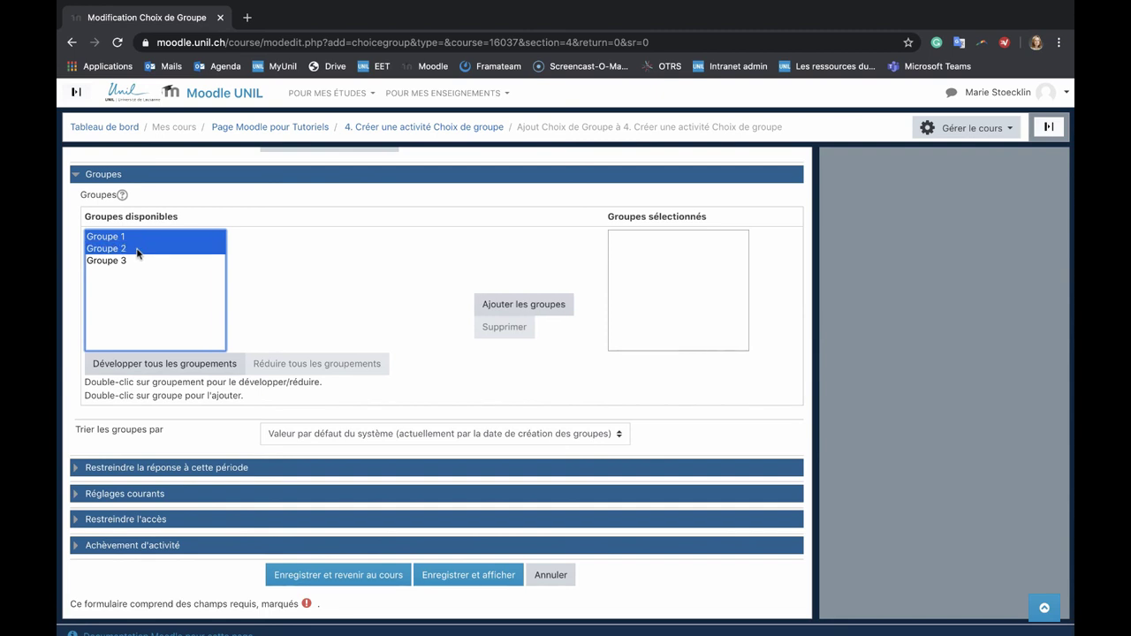
click(493, 306)
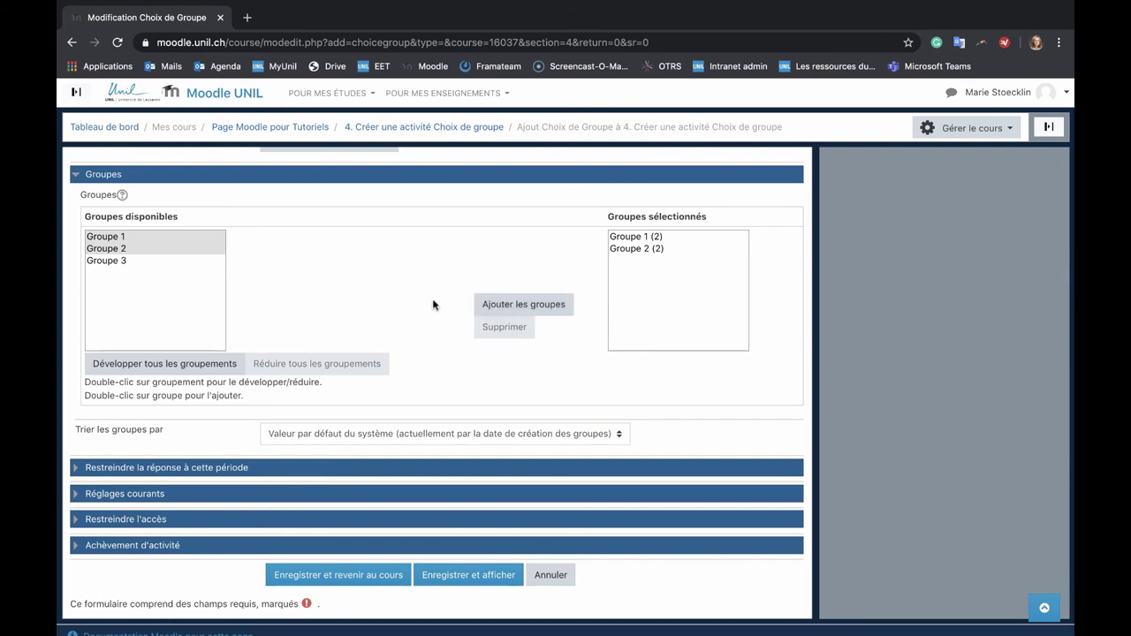
scroll(433, 305, down, 1)
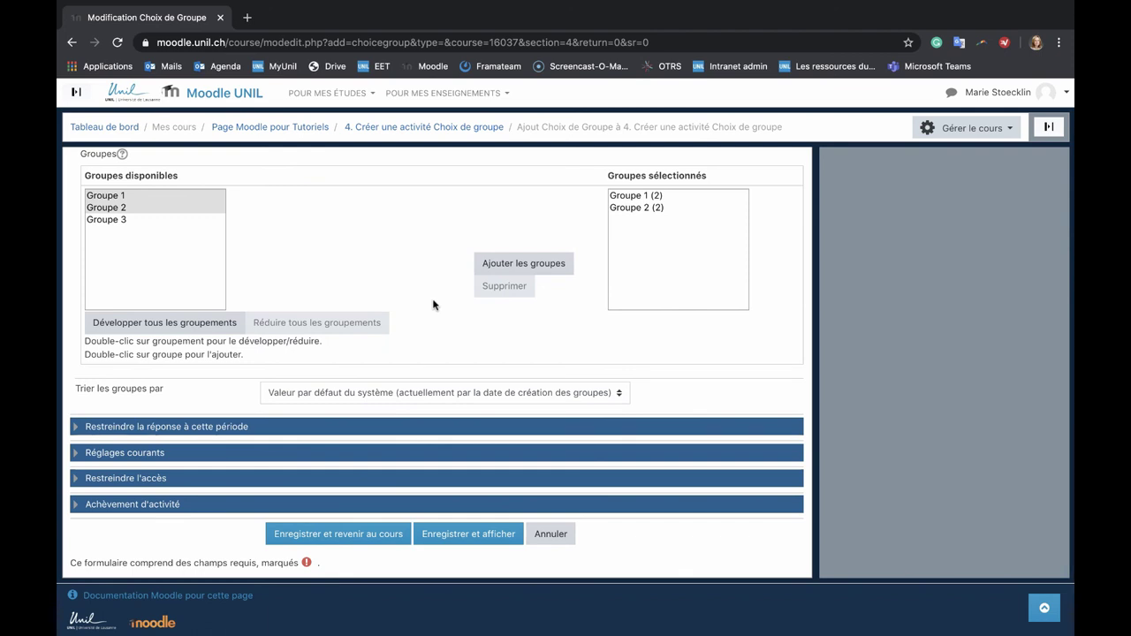
Step: Restrict responses to a period ending 17 avril 2020, and save the group choice activity, returning to the course
click(412, 427)
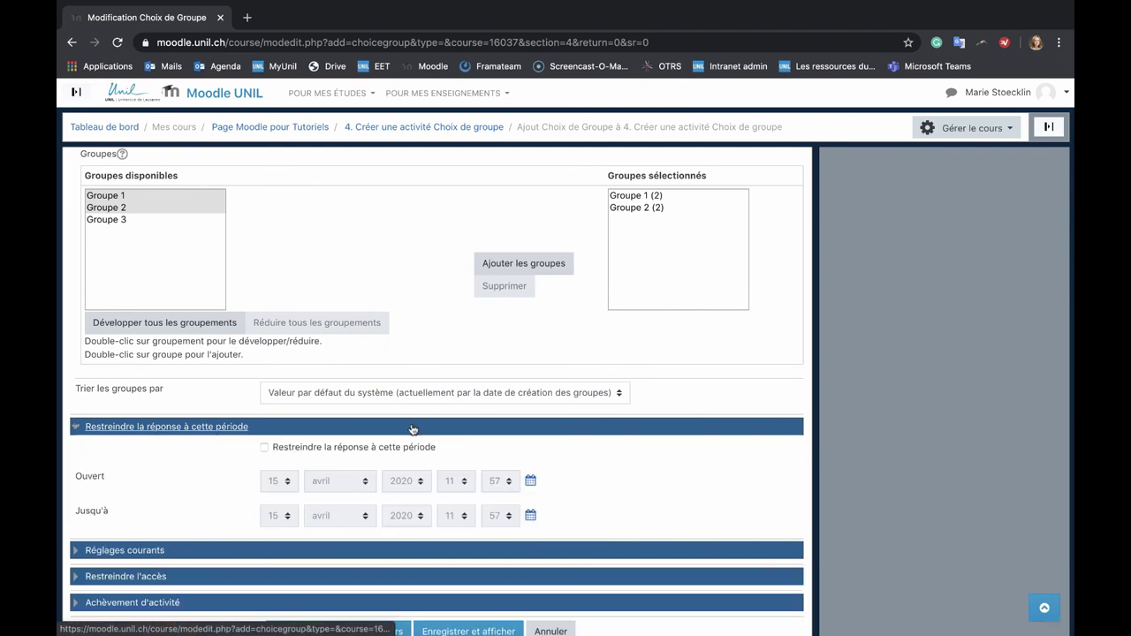
click(346, 448)
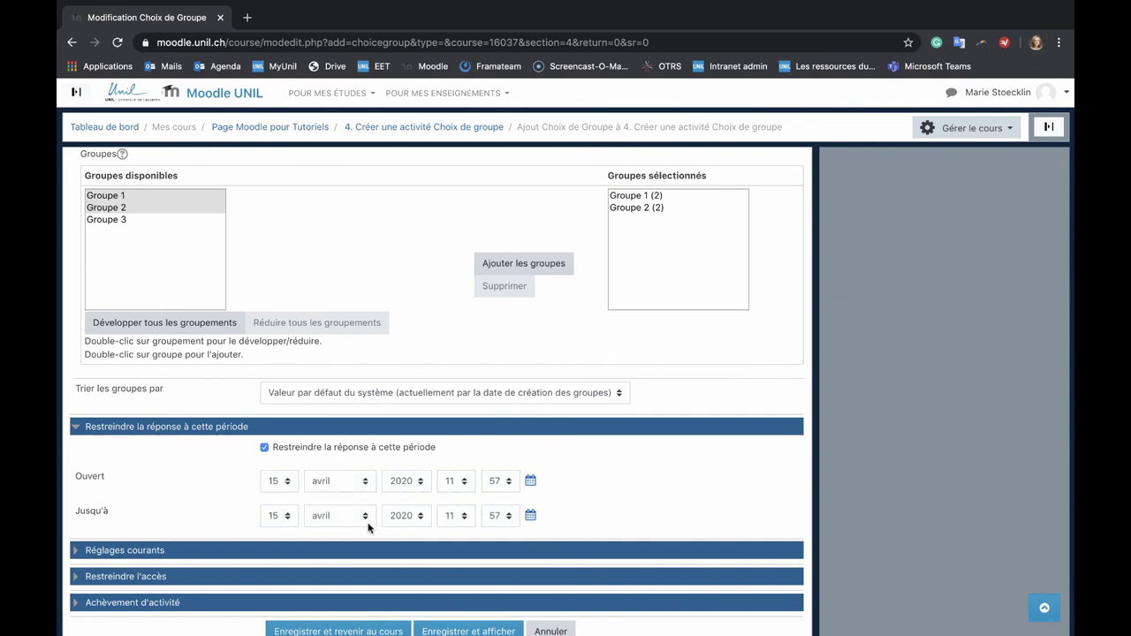
click(288, 518)
click(273, 539)
scroll(618, 522, down, 2)
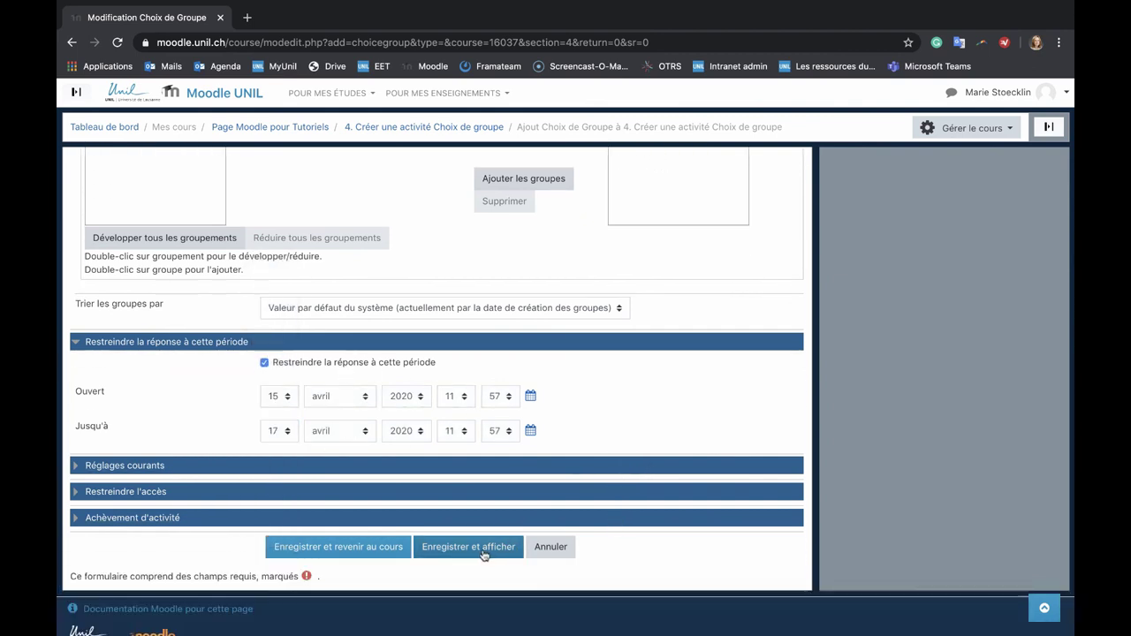
click(382, 548)
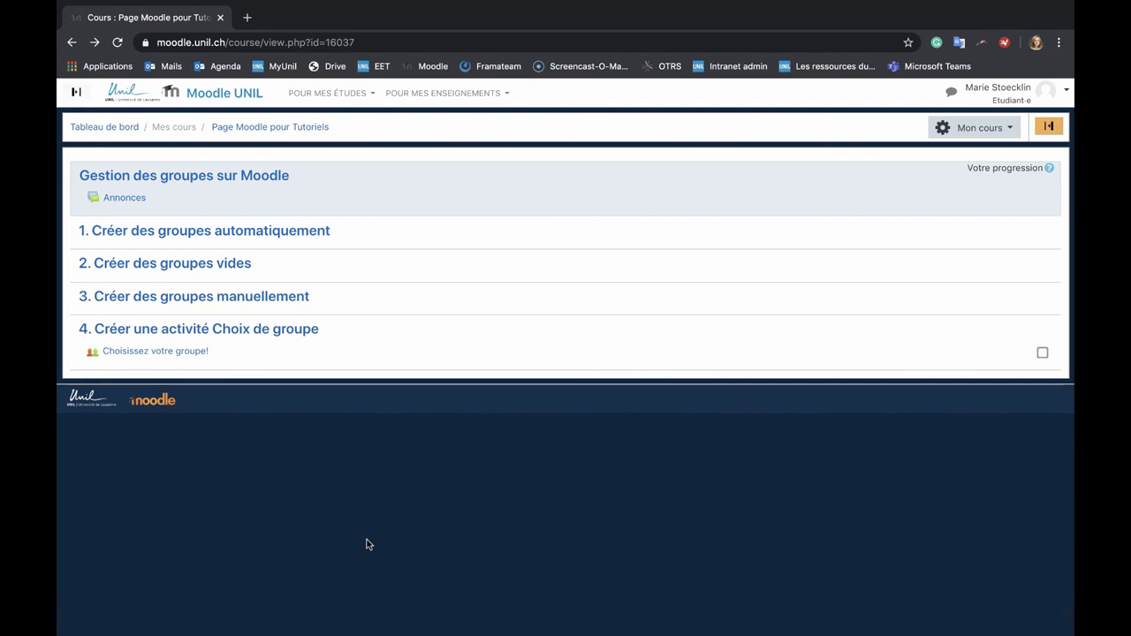
Step: As a student, open the "Choisissez votre groupe!" activity, choose Groupe 2 and save the choice
click(202, 354)
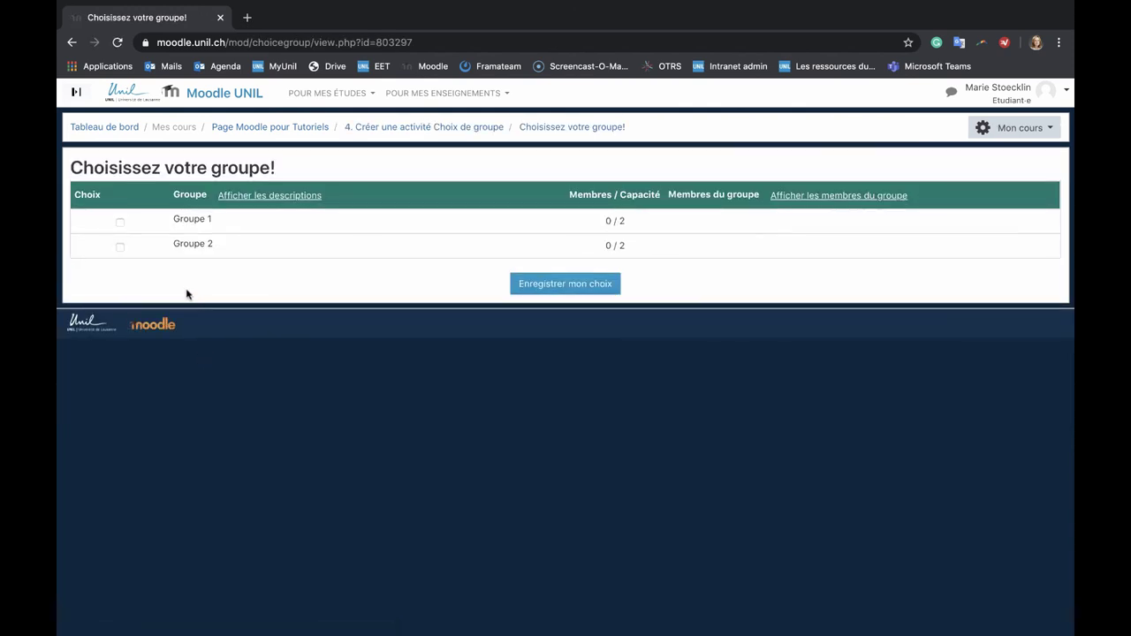
click(120, 246)
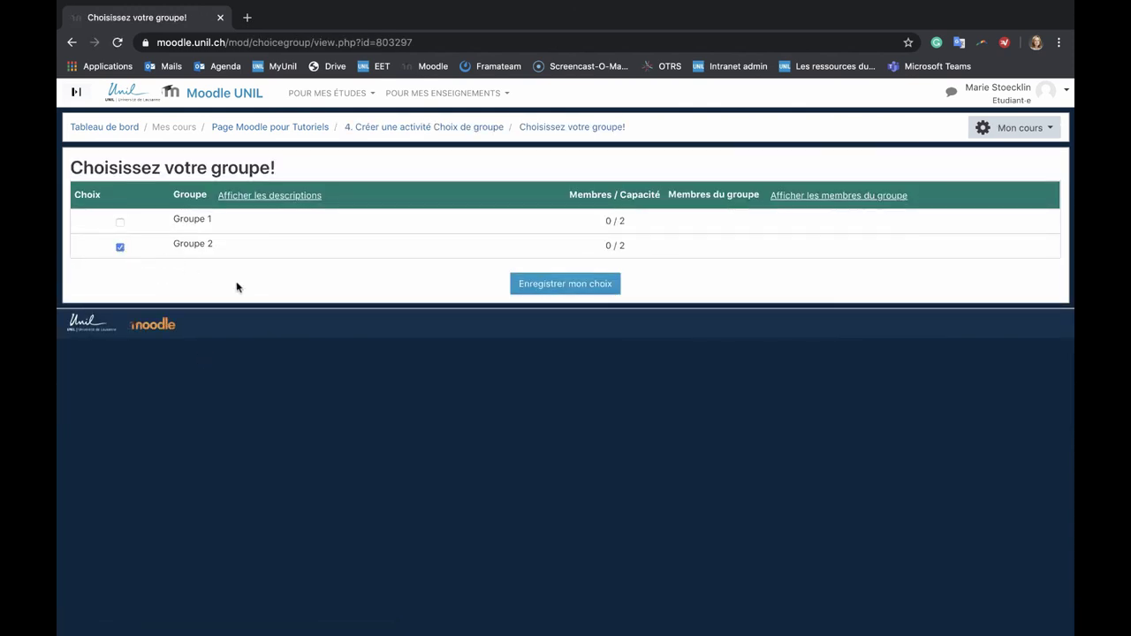
click(536, 294)
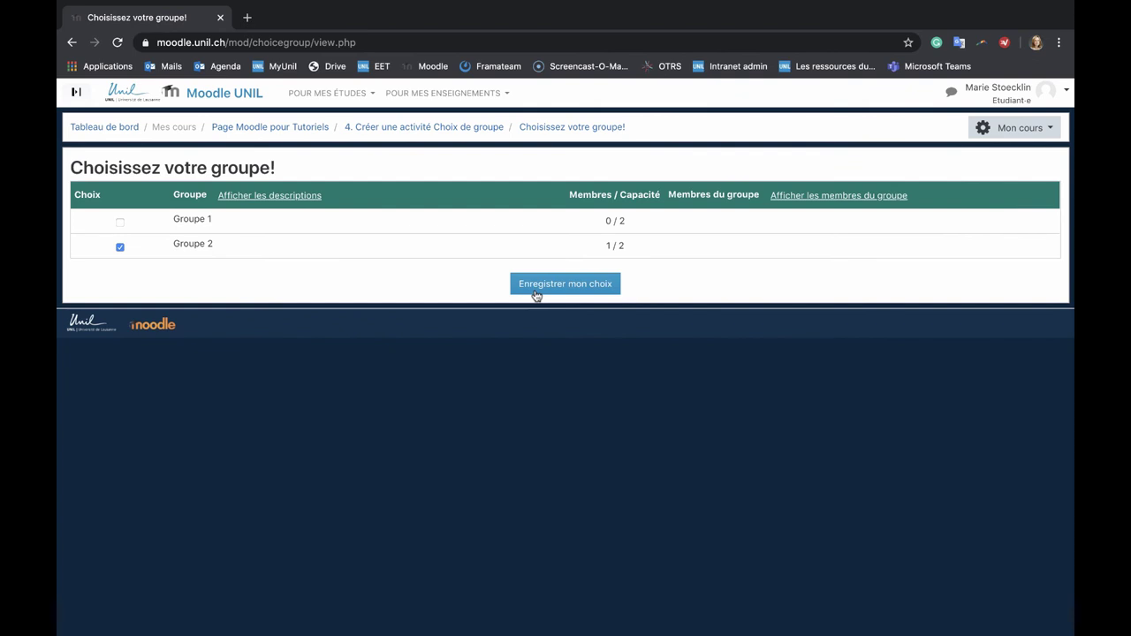